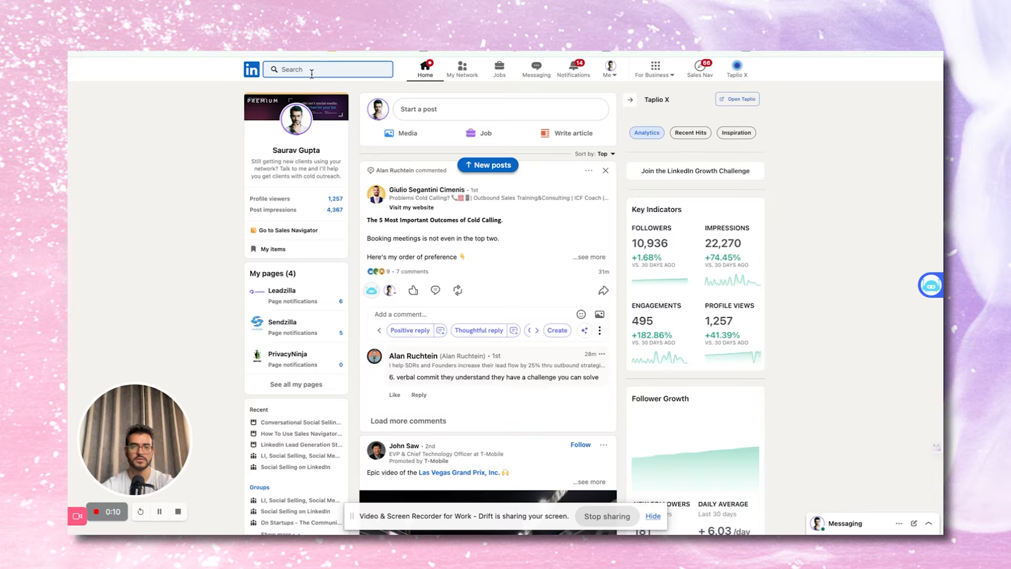
- Search for "social selling" and show all of the group results
{"action": "type", "text": "social s"}
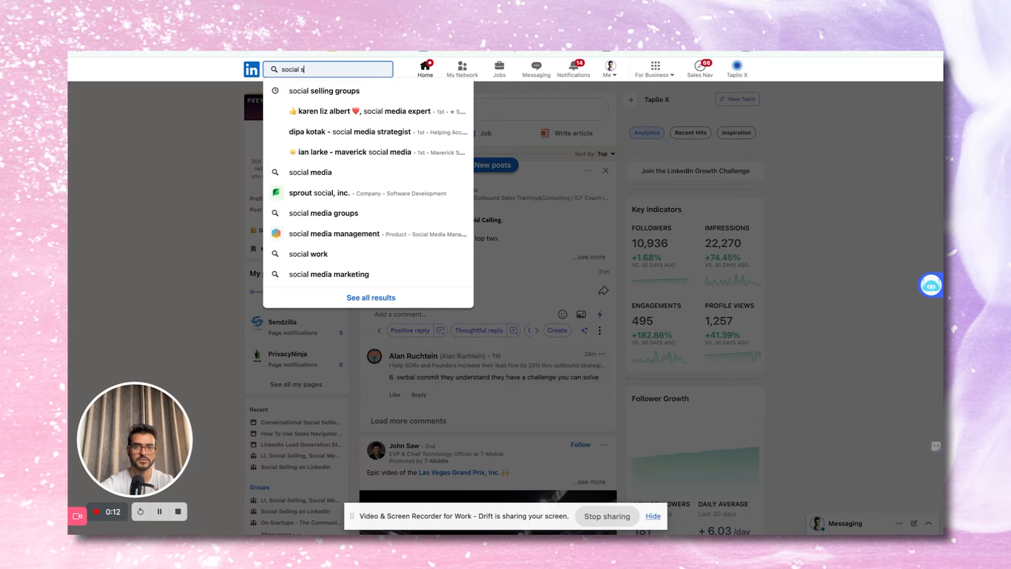
{"action": "type", "text": "elling"}
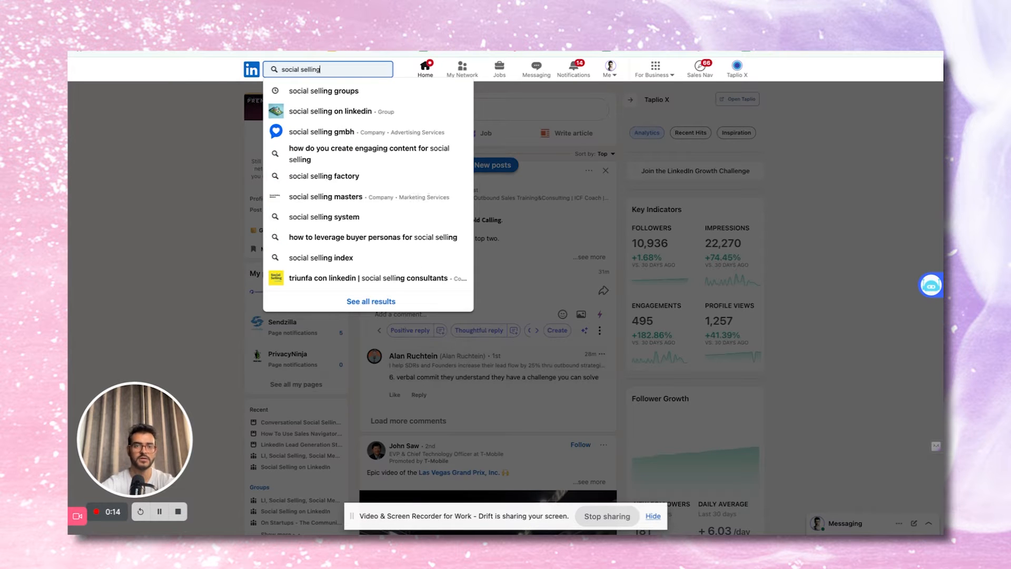
{"action": "key", "text": "Return"}
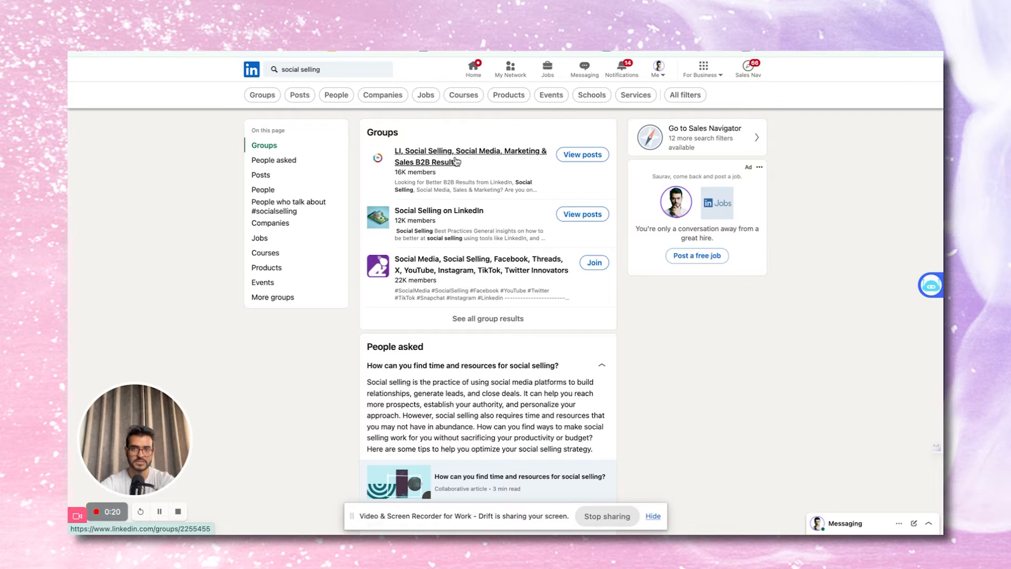
{"action": "left_click", "coordinate": [481, 320]}
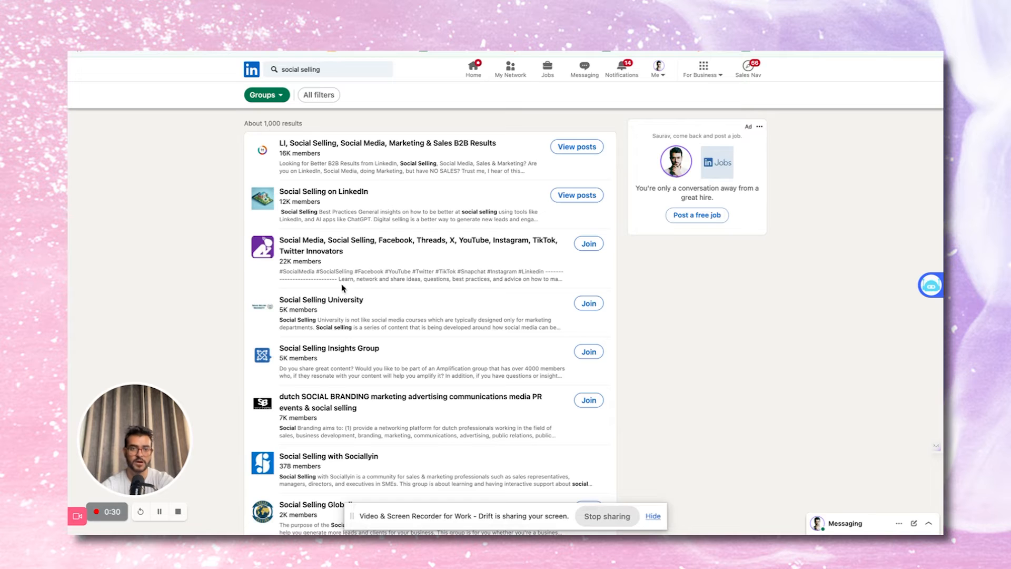
- Open the Social Selling University group and request to join it
{"action": "left_click", "coordinate": [337, 298]}
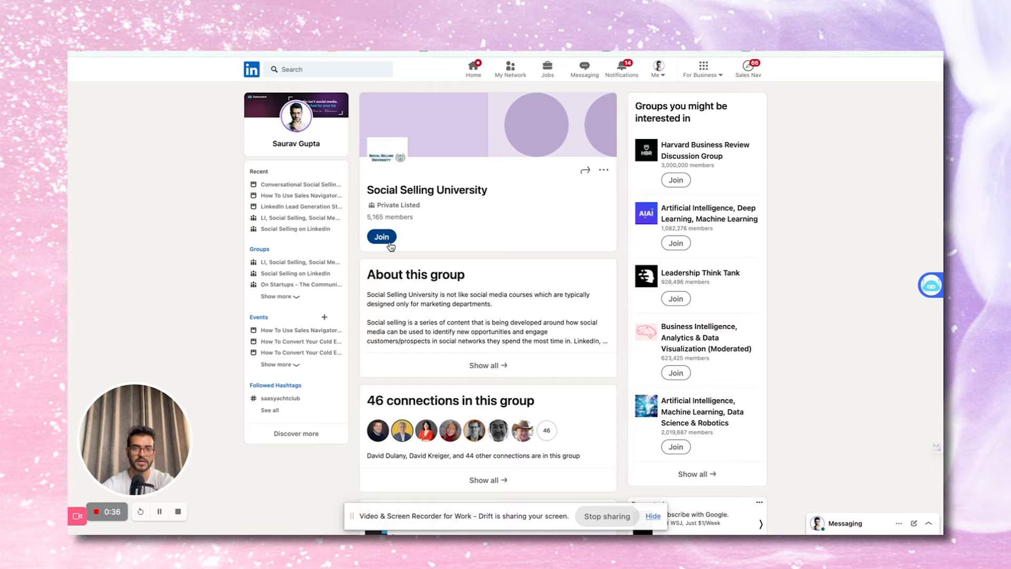
{"action": "left_click", "coordinate": [382, 237]}
- Open the profile of the group's first-listed admin and start a connection invitation with a note
{"action": "scroll", "coordinate": [488, 246], "scroll_direction": "down", "scroll_amount": 5}
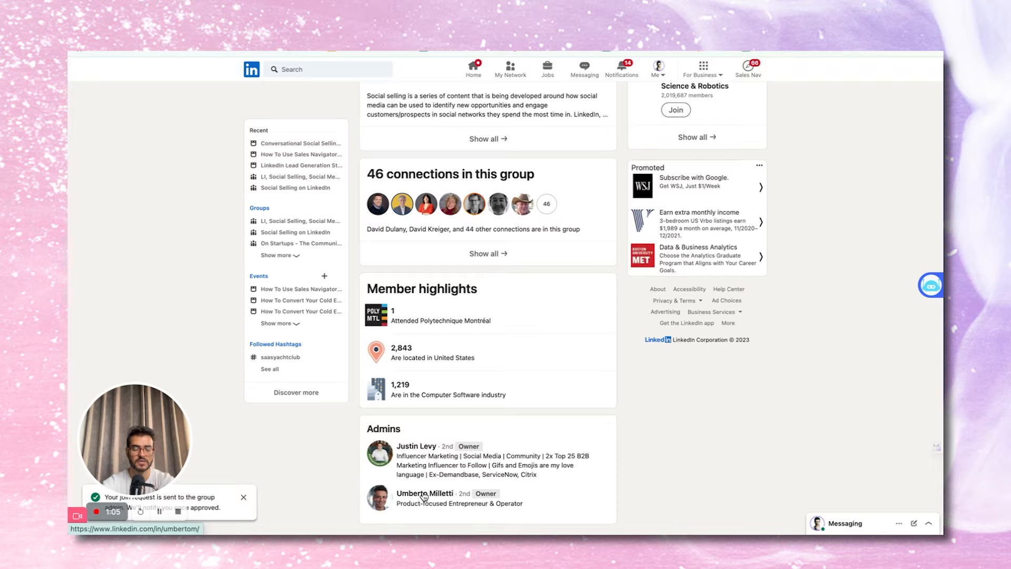
{"action": "left_click", "coordinate": [416, 446]}
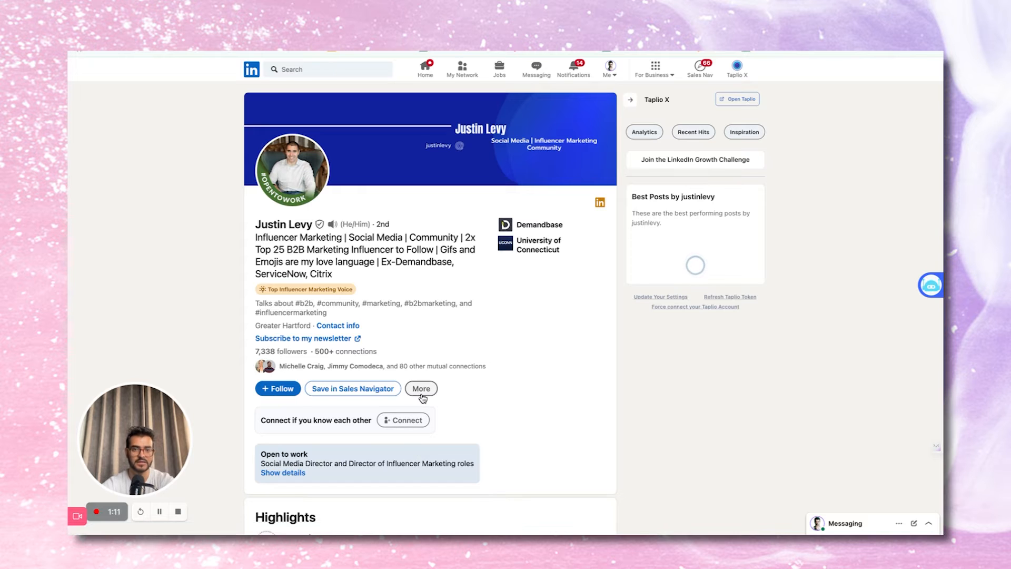
{"action": "left_click", "coordinate": [421, 390]}
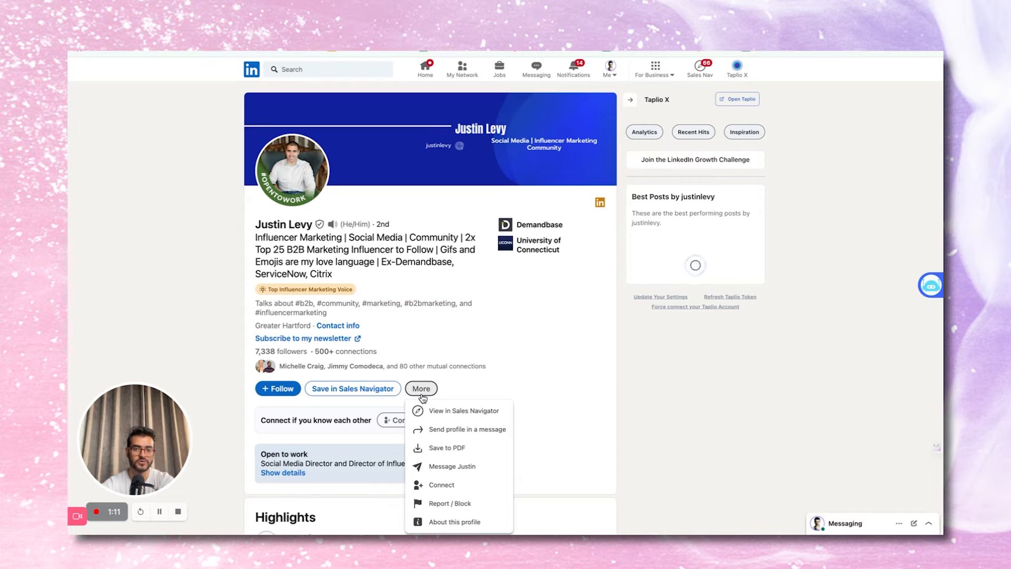
{"action": "left_click", "coordinate": [437, 484]}
{"action": "left_click", "coordinate": [513, 180]}
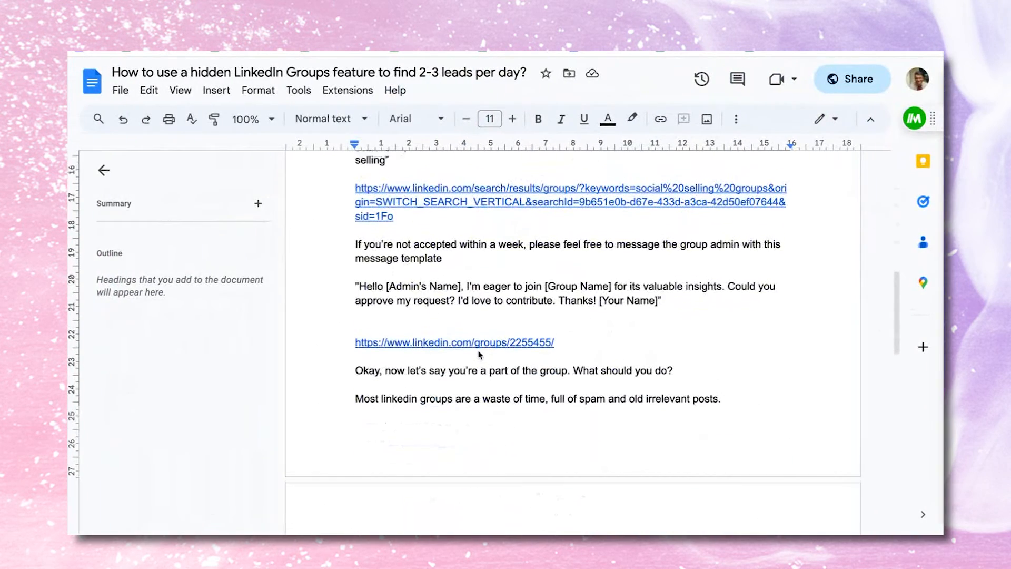
- Copy the group admin message template from the Google Docs document and paste it into the LinkedIn invitation note
{"action": "left_click_drag", "start_coordinate": [358, 288], "coordinate": [657, 301]}
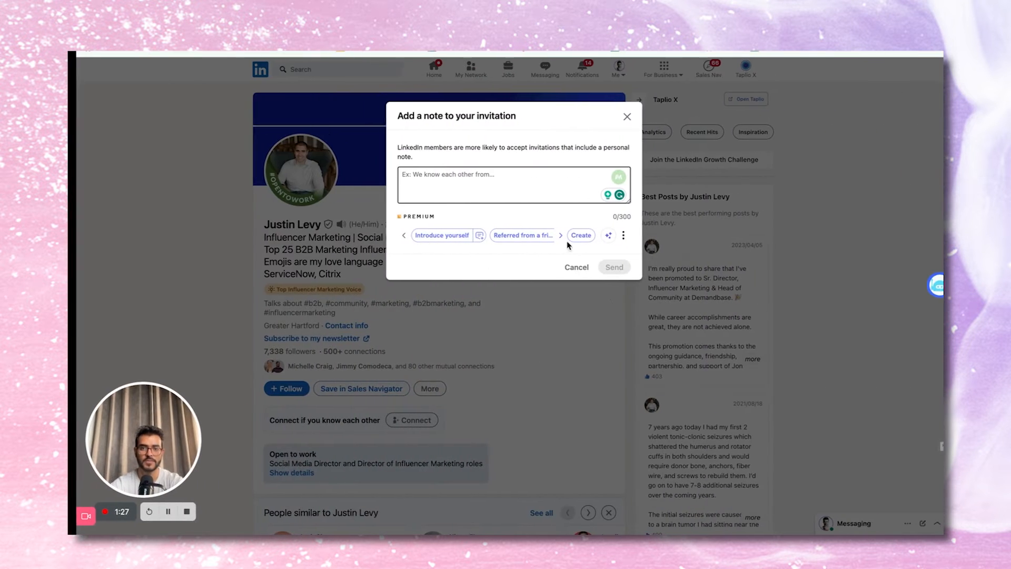
{"action": "left_click", "coordinate": [477, 172]}
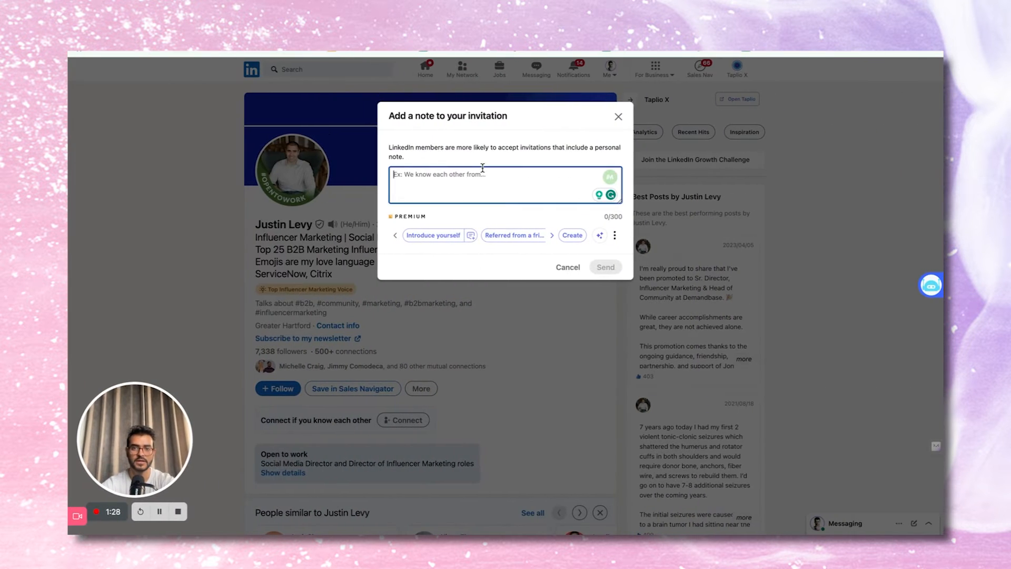
{"action": "key", "text": "super+v"}
- Replace the [Admin's Name] placeholder in the invitation note with the admin's first name
{"action": "left_click", "coordinate": [456, 175]}
{"action": "key", "text": "BackSpace"}
{"action": "key", "text": "BackSpace"}
{"action": "key", "text": "BackSpace"}
{"action": "key", "text": "BackSpace"}
{"action": "key", "text": "BackSpace"}
{"action": "key", "text": "BackSpace"}
{"action": "key", "text": "BackSpace"}
{"action": "key", "text": "BackSpace"}
{"action": "key", "text": "BackSpace"}
{"action": "key", "text": "BackSpace"}
{"action": "key", "text": "BackSpace"}
{"action": "key", "text": "BackSpace"}
{"action": "key", "text": "BackSpace"}
{"action": "key", "text": "BackSpace"}
{"action": "key", "text": "BackSpace"}
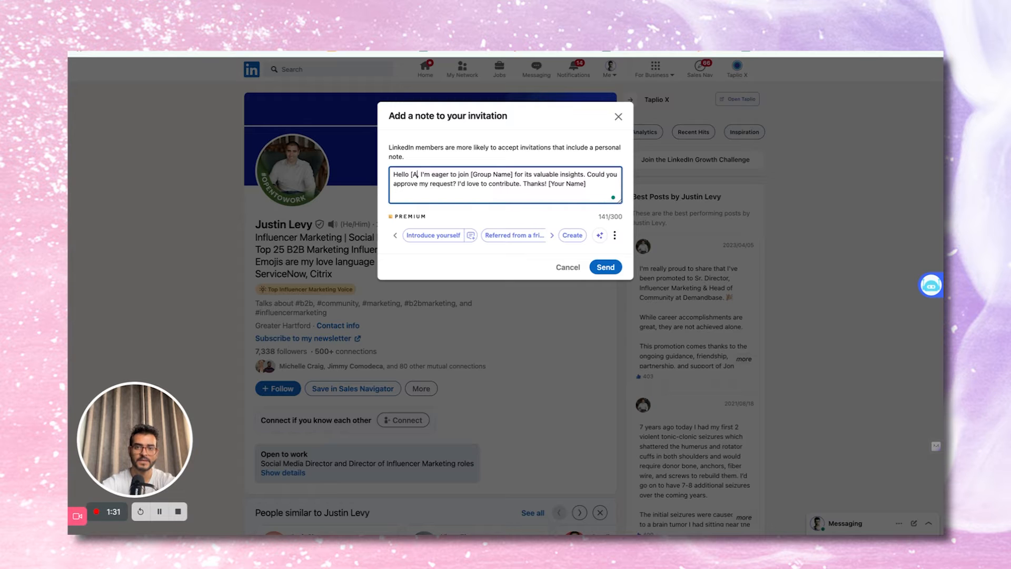
{"action": "type", "text": "Justin"}
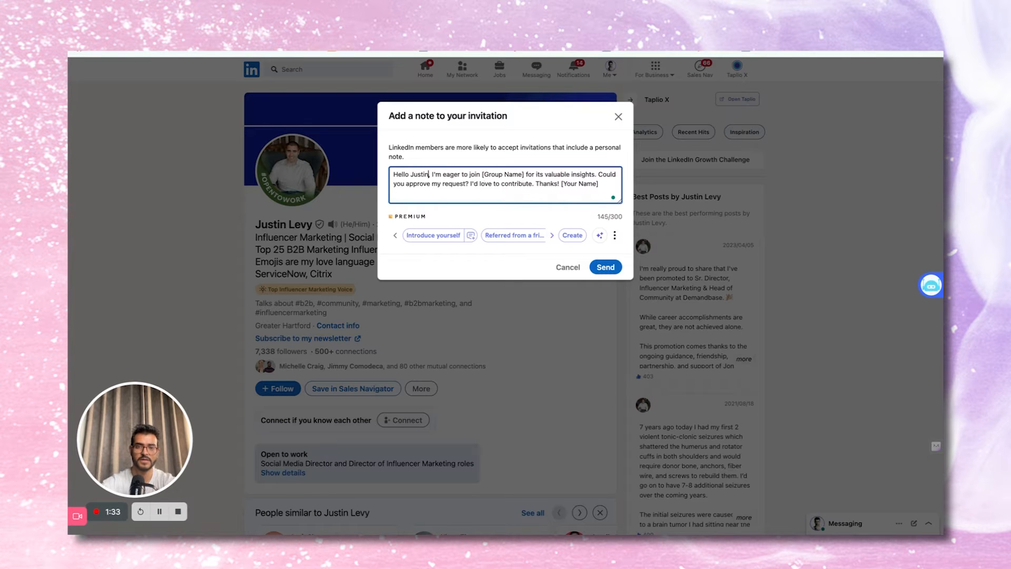
- Replace the [Group Name] placeholder in the invitation note with "Social Selling Unversity"
{"action": "left_click", "coordinate": [524, 174]}
{"action": "key", "text": "BackSpace"}
{"action": "key", "text": "BackSpace"}
{"action": "key", "text": "BackSpace"}
{"action": "key", "text": "BackSpace"}
{"action": "key", "text": "BackSpace"}
{"action": "key", "text": "BackSpace"}
{"action": "key", "text": "BackSpace"}
{"action": "key", "text": "BackSpace"}
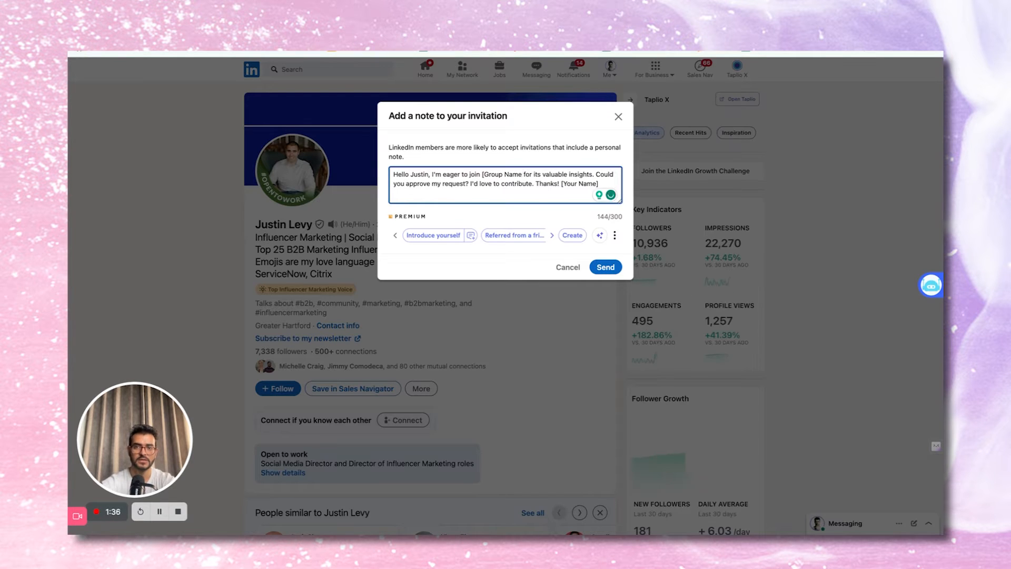
{"action": "key", "text": "BackSpace"}
{"action": "key", "text": "BackSpace"}
{"action": "key", "text": "BackSpace"}
{"action": "key", "text": "BackSpace"}
{"action": "type", "text": "Soc"}
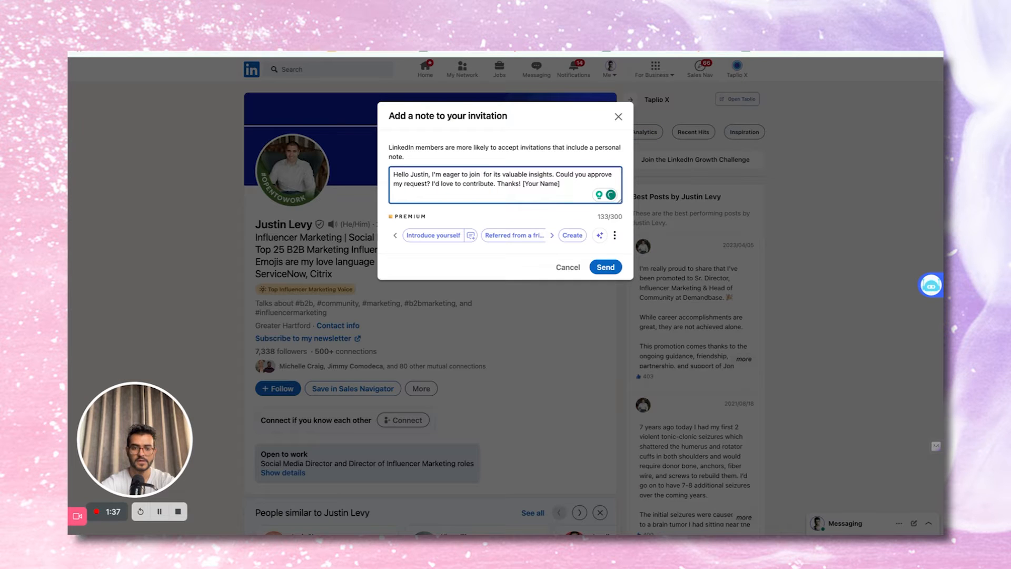
{"action": "type", "text": "ial Selli"}
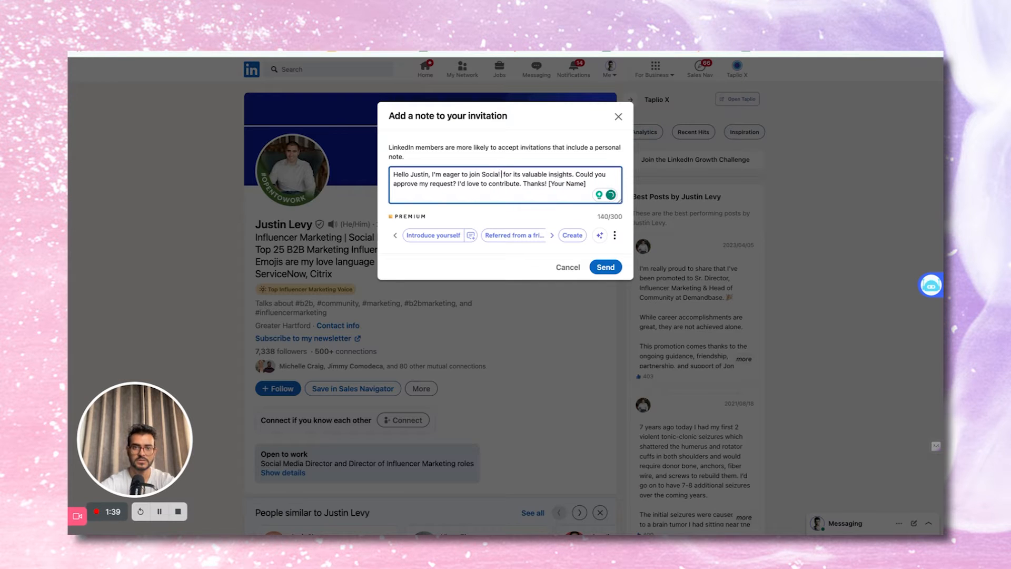
{"action": "type", "text": "ng Unver"}
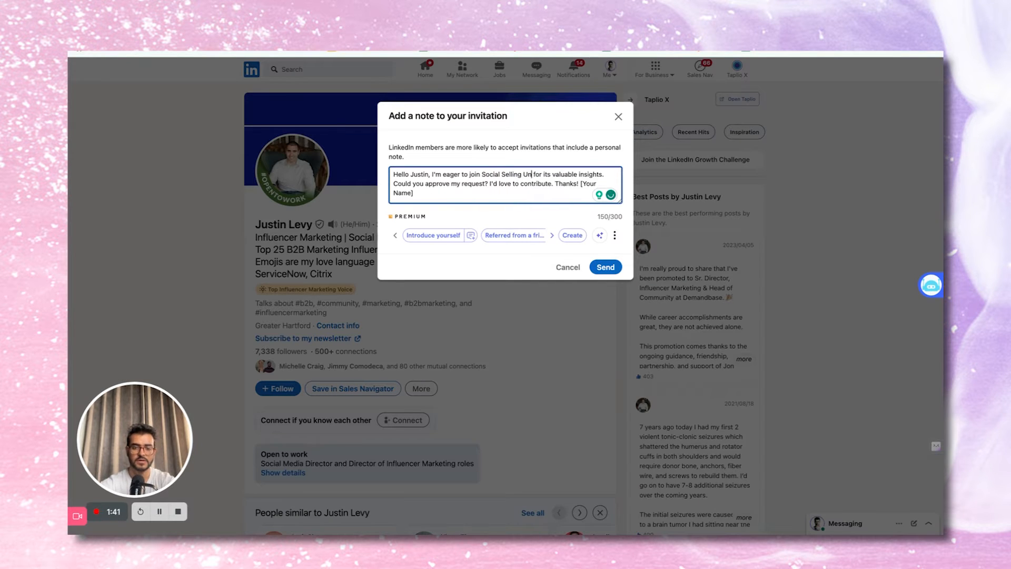
{"action": "type", "text": "sity"}
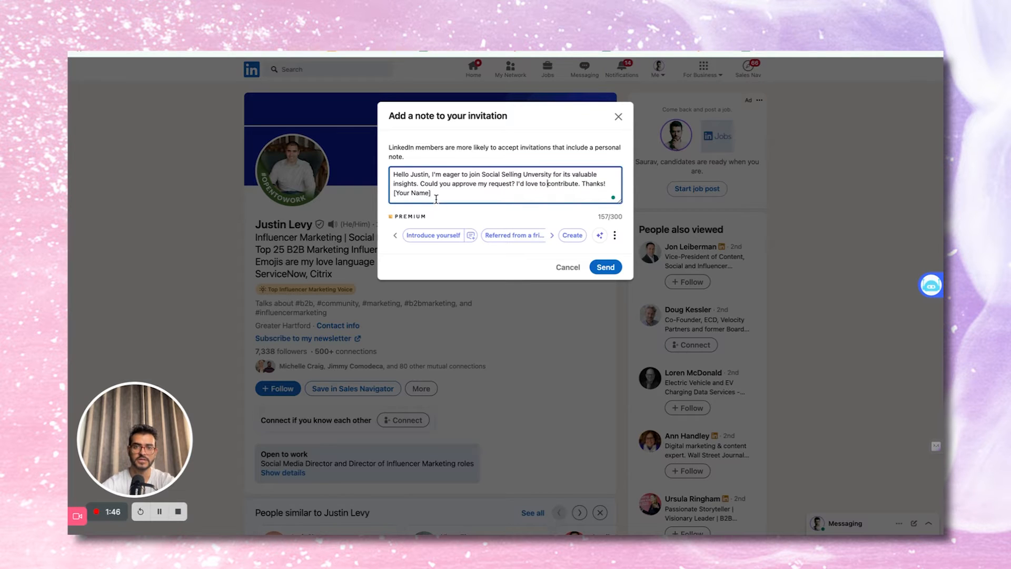
- Move the "Thanks!" sign-off to a new paragraph, fill in the sender's first name and send the invitation
{"action": "left_click", "coordinate": [583, 184]}
{"action": "key", "text": "Return"}
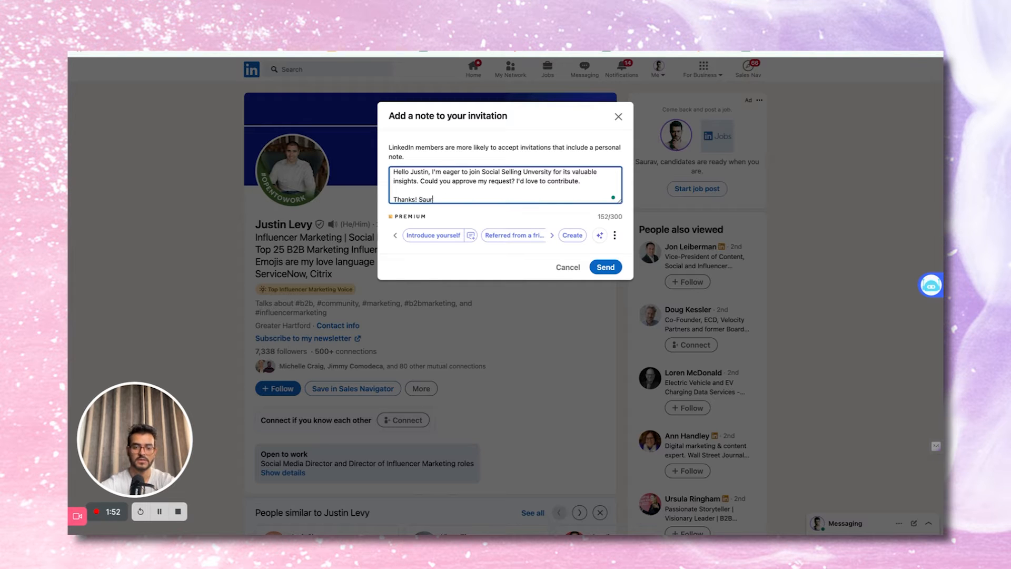
{"action": "left_click", "coordinate": [602, 267]}
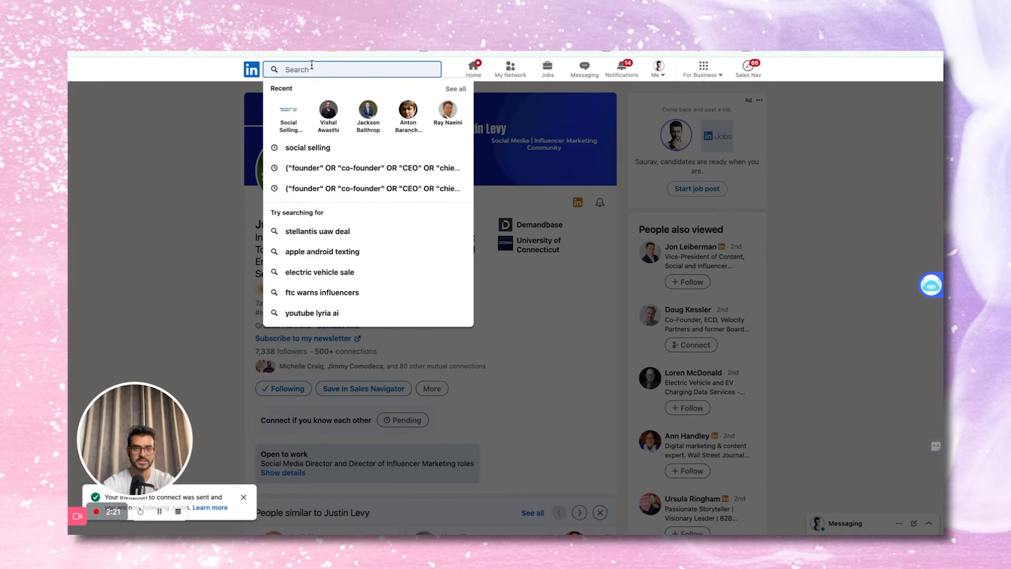
- Return to the home feed and open the joined group "LI, Social Selling, Social Media, Marketing & Sales B2B Results"
{"action": "left_click", "coordinate": [191, 179]}
{"action": "left_click", "coordinate": [253, 69]}
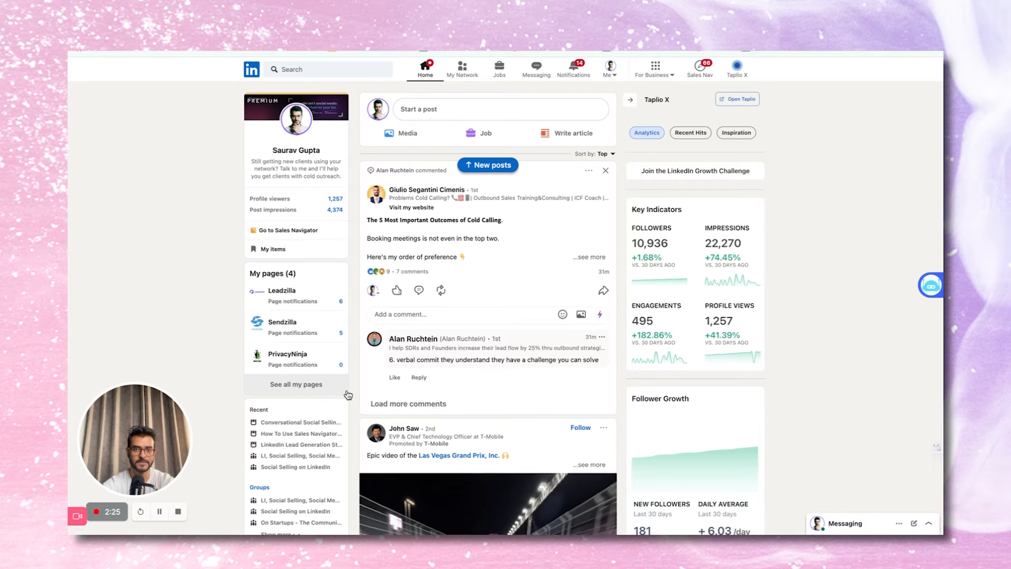
{"action": "scroll", "coordinate": [347, 390], "scroll_direction": "down", "scroll_amount": 3}
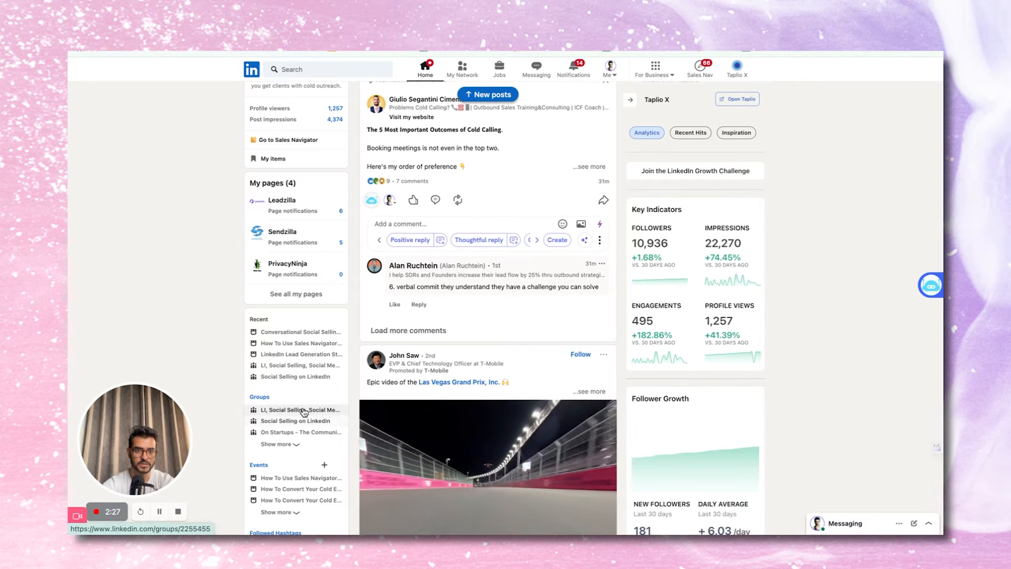
{"action": "left_click", "coordinate": [304, 410]}
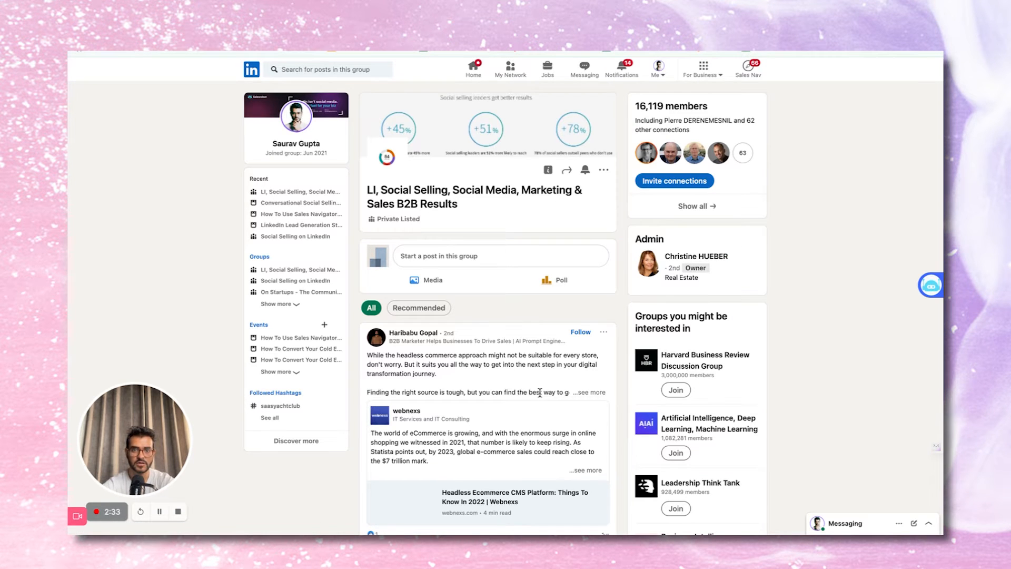
- Examine the group's feed for post quality, age and engagement, expanding the full text of the first two posts
{"action": "scroll", "coordinate": [540, 392], "scroll_direction": "down", "scroll_amount": 2}
{"action": "left_click", "coordinate": [597, 347]}
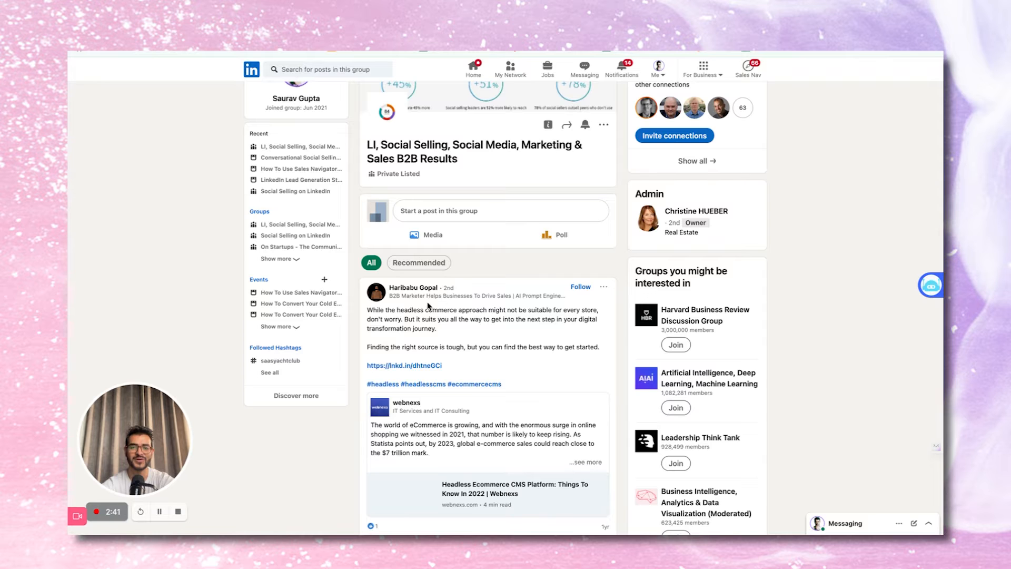
{"action": "scroll", "coordinate": [446, 347], "scroll_direction": "down", "scroll_amount": 3}
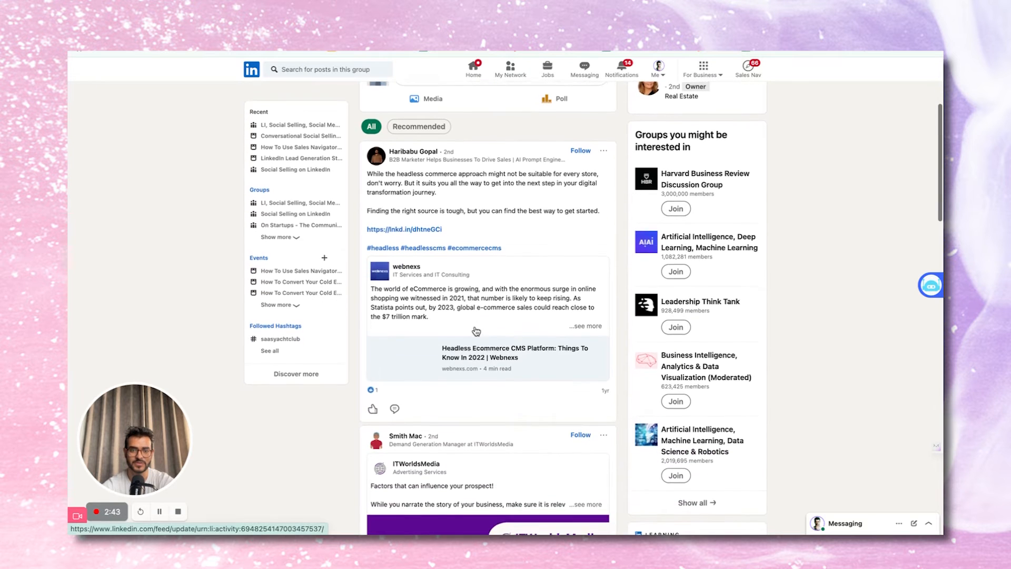
{"action": "scroll", "coordinate": [476, 331], "scroll_direction": "up", "scroll_amount": 1}
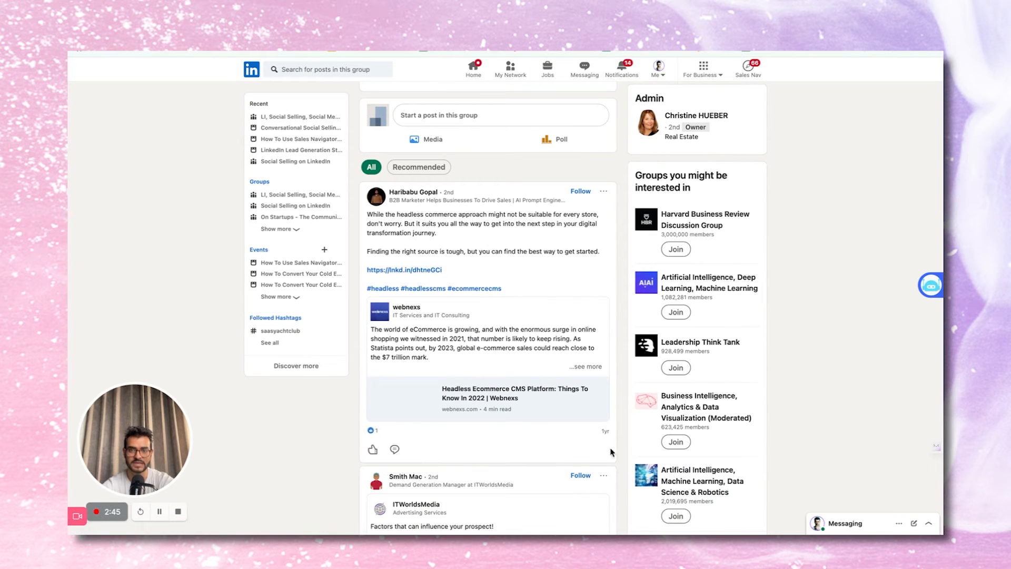
{"action": "scroll", "coordinate": [606, 433], "scroll_direction": "down", "scroll_amount": 10}
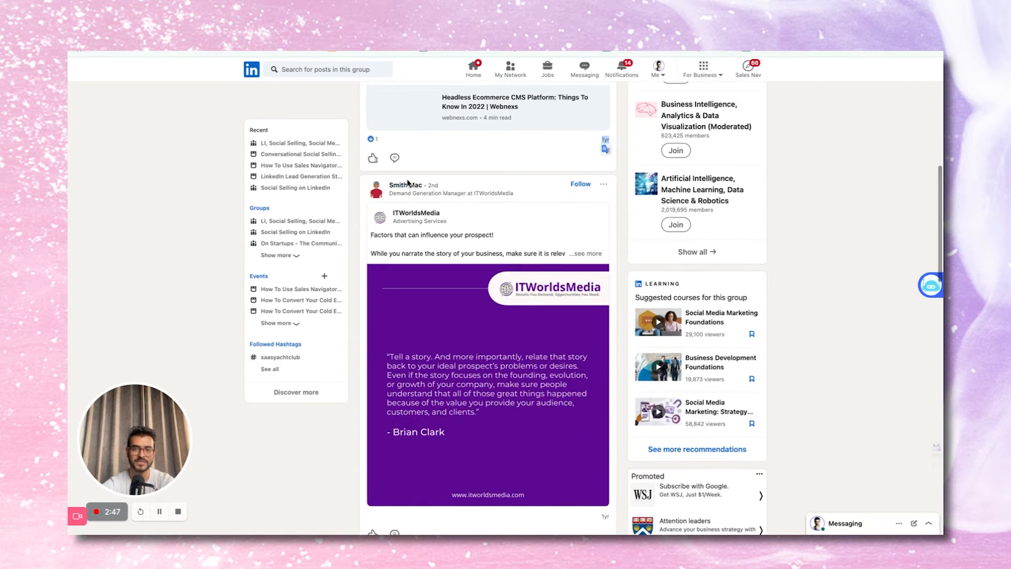
{"action": "scroll", "coordinate": [458, 334], "scroll_direction": "down", "scroll_amount": 5}
{"action": "scroll", "coordinate": [458, 334], "scroll_direction": "up", "scroll_amount": 3}
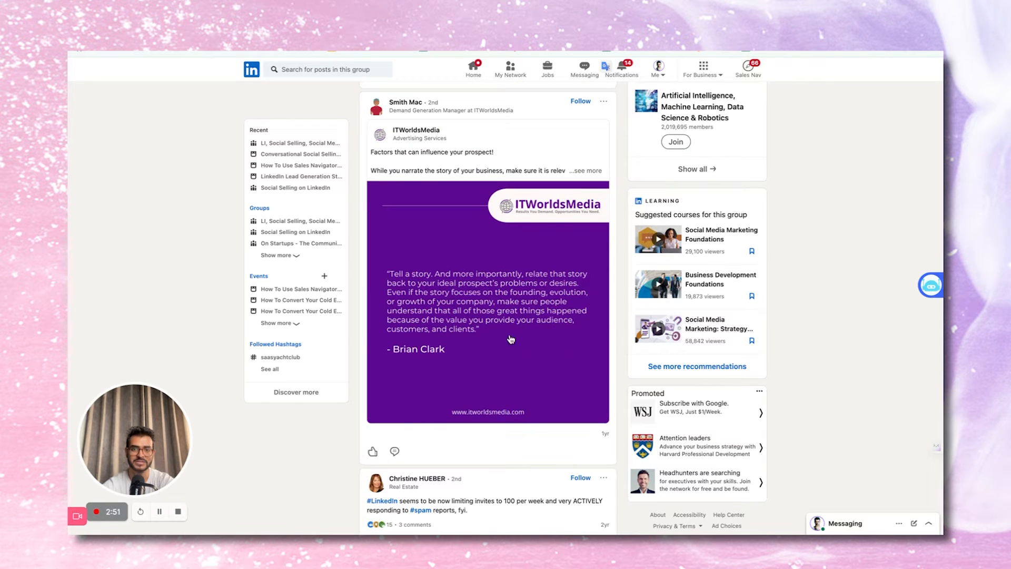
{"action": "left_click", "coordinate": [585, 170]}
{"action": "scroll", "coordinate": [556, 397], "scroll_direction": "down", "scroll_amount": 4}
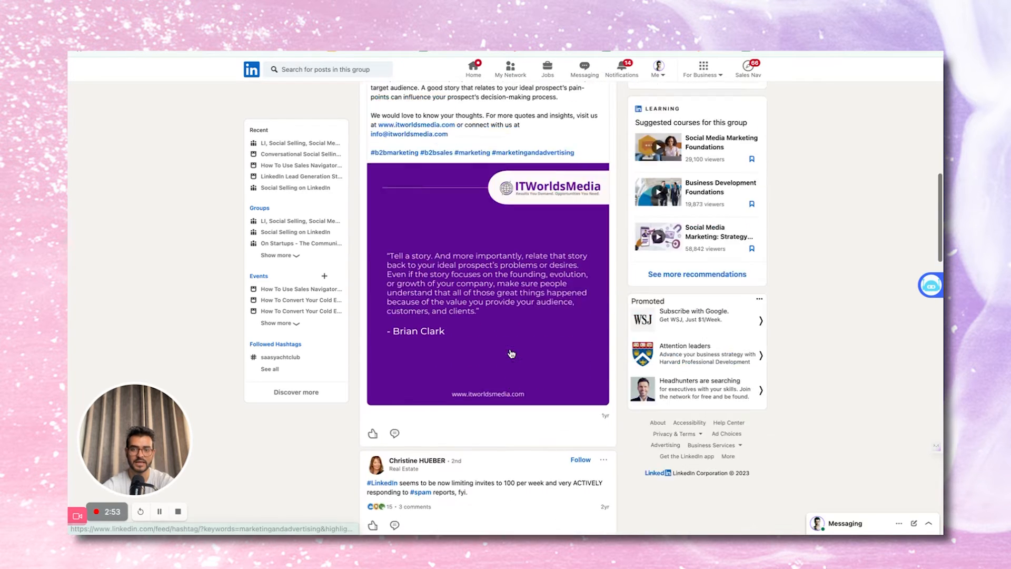
{"action": "scroll", "coordinate": [556, 398], "scroll_direction": "down", "scroll_amount": 5}
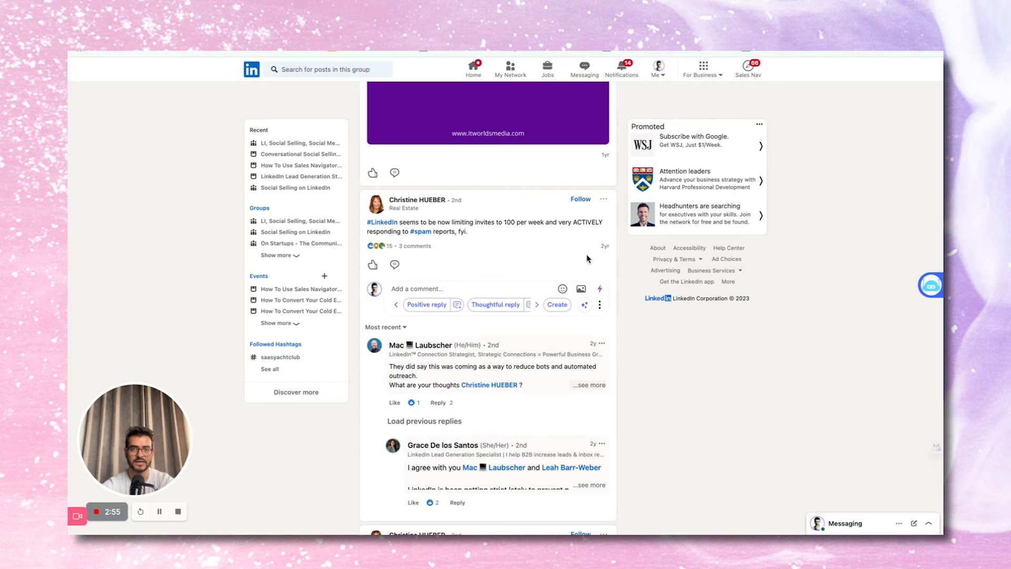
{"action": "scroll", "coordinate": [605, 247], "scroll_direction": "down", "scroll_amount": 5}
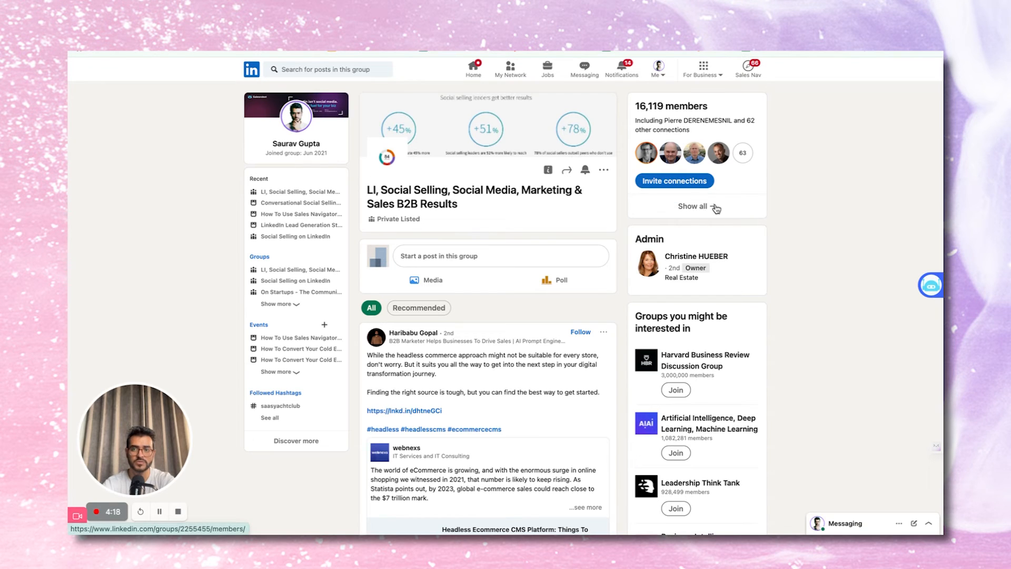
- Open the group's full member list and start a message to the "Saas Entrepreneur | Founder" member in an expanded message window
{"action": "left_click", "coordinate": [716, 209]}
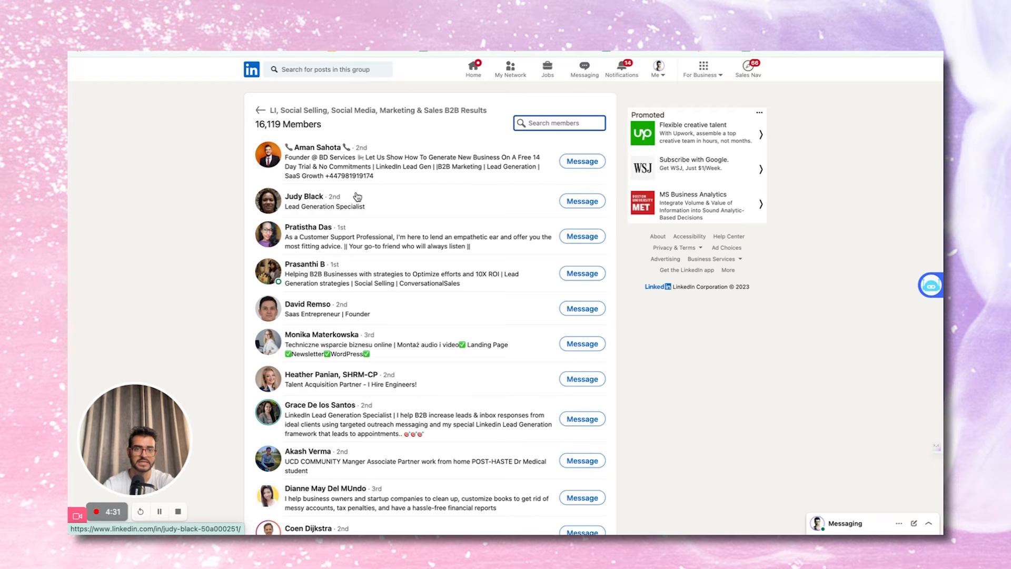
{"action": "scroll", "coordinate": [308, 273], "scroll_direction": "down", "scroll_amount": 1}
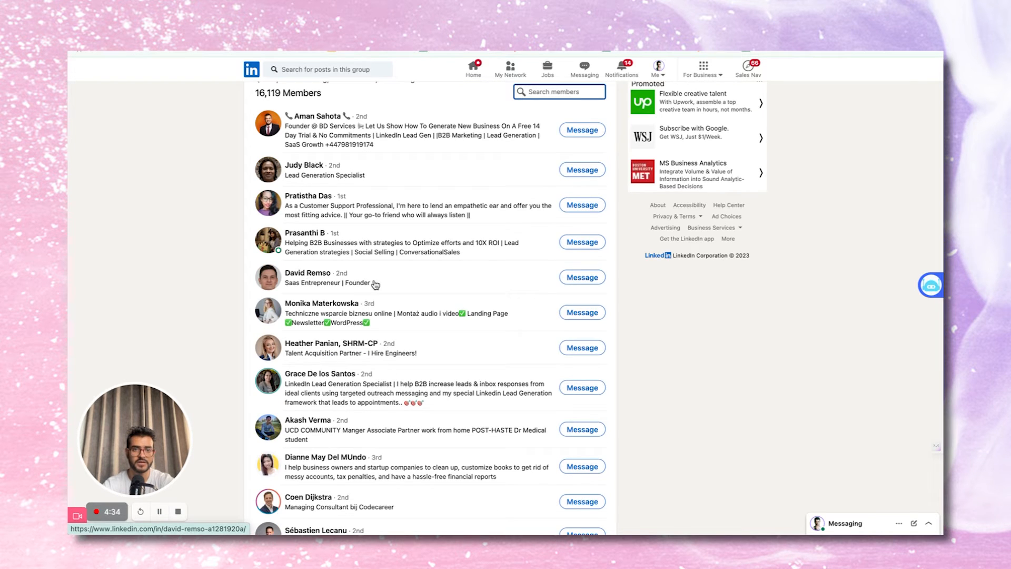
{"action": "left_click", "coordinate": [582, 284]}
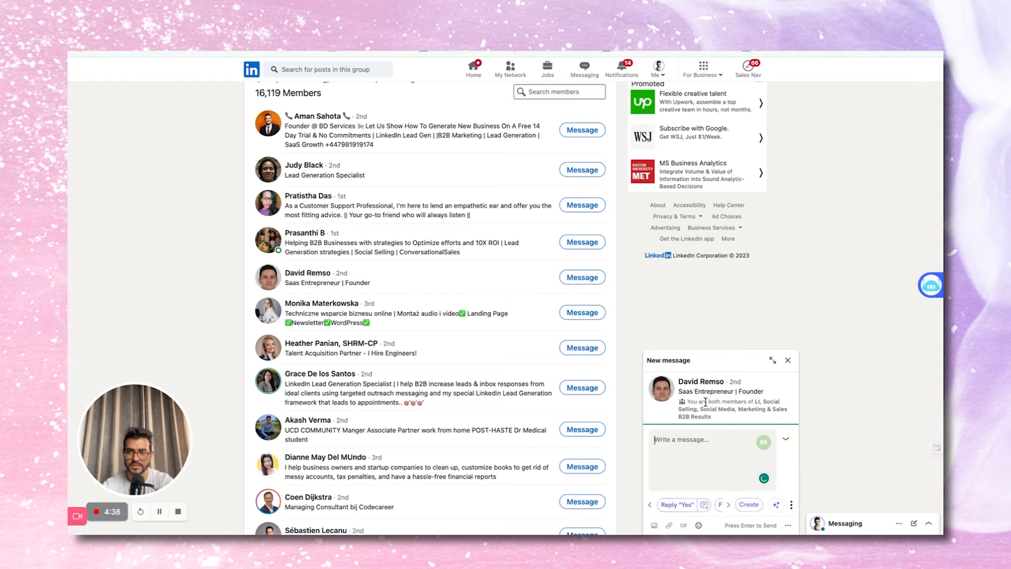
{"action": "left_click", "coordinate": [773, 360]}
{"action": "left_click", "coordinate": [609, 346]}
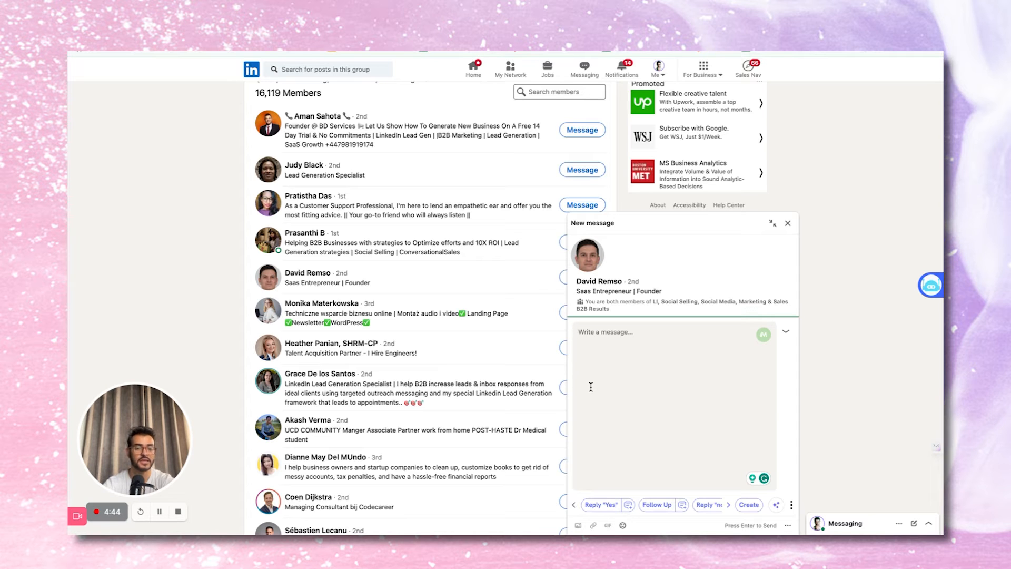
- Write a first-name greeting and "I saw you in the social selling group. Have you started using social selling to get leads for your business?"
{"action": "type", "text": "Hi David,"}
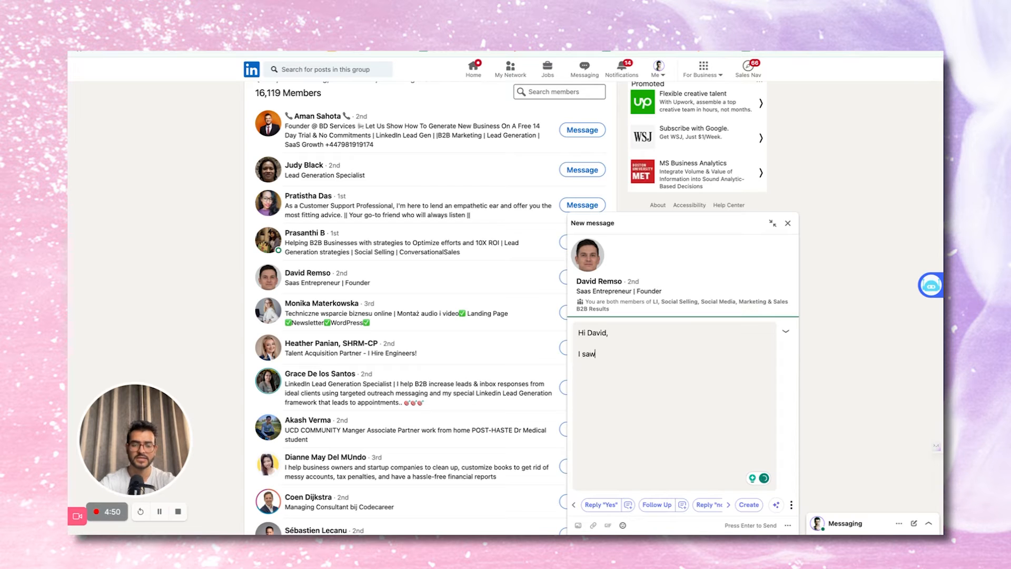
{"action": "type", "text": "n the social selling group. Have ouy"}
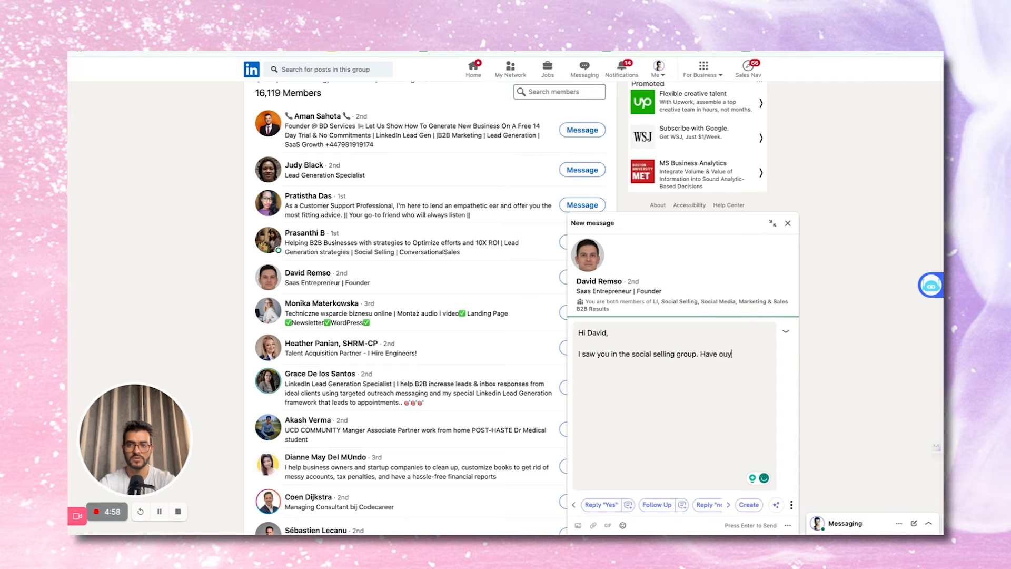
{"action": "type", "text": "ed using social selling to"}
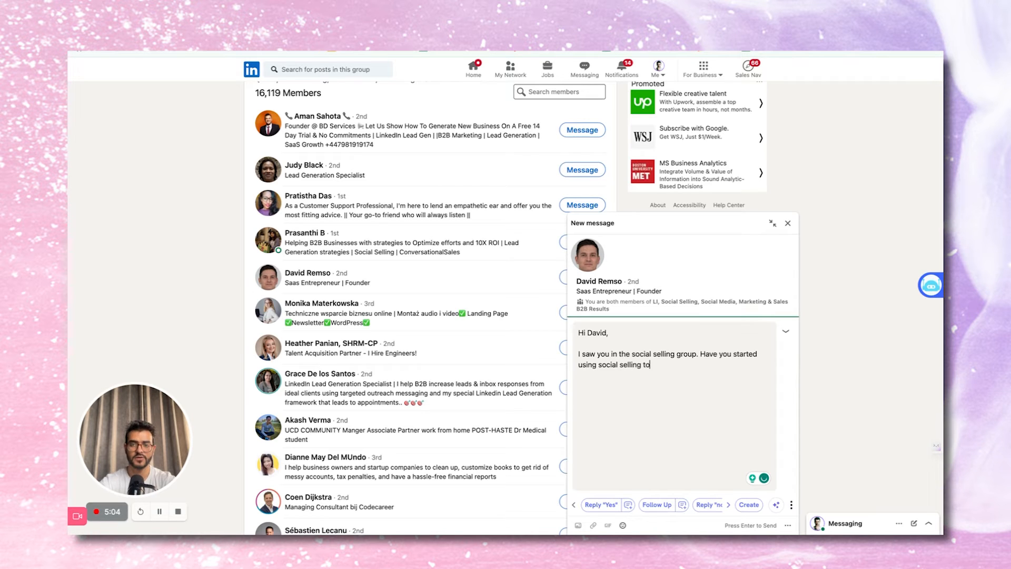
{"action": "type", "text": "your business?"}
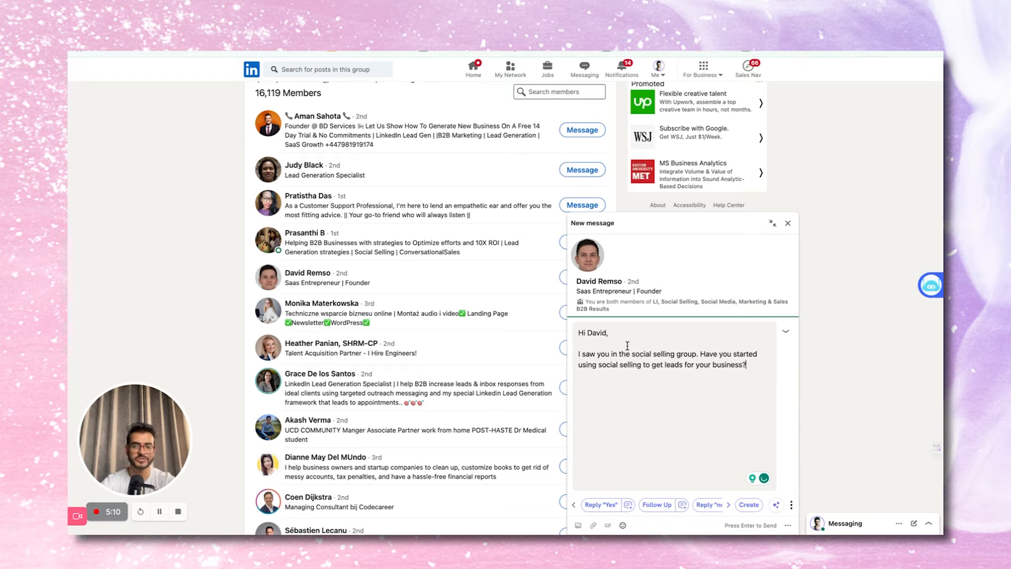
- Send the finished message to the group member and close the message window
{"action": "left_click_drag", "start_coordinate": [700, 354], "coordinate": [572, 357]}
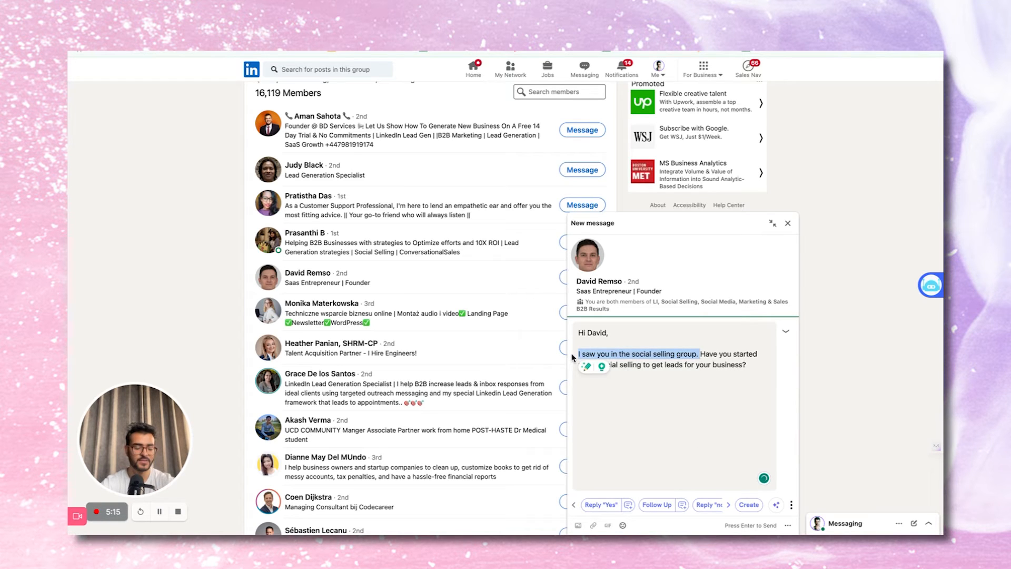
{"action": "left_click", "coordinate": [764, 364]}
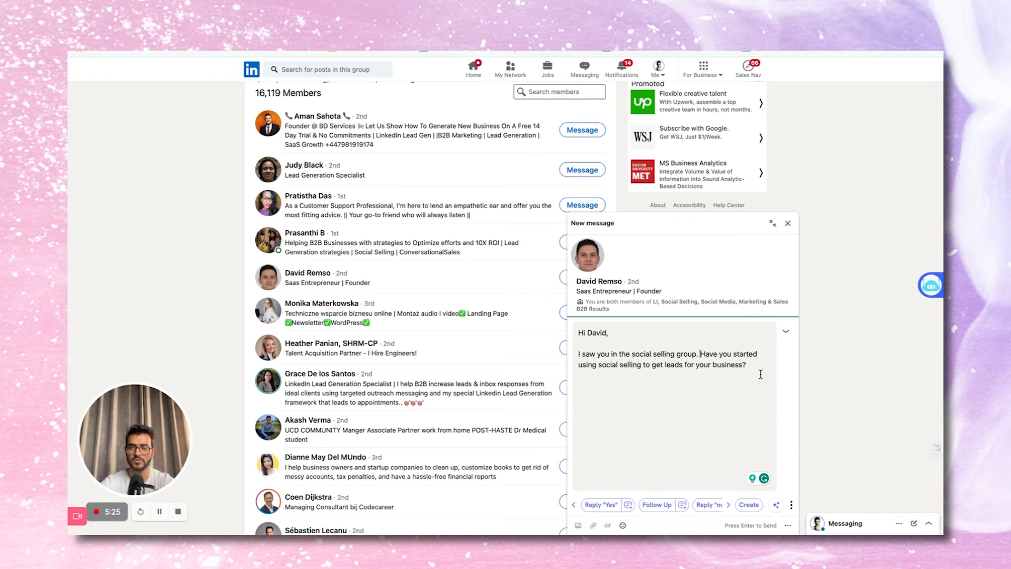
{"action": "key", "text": "Return"}
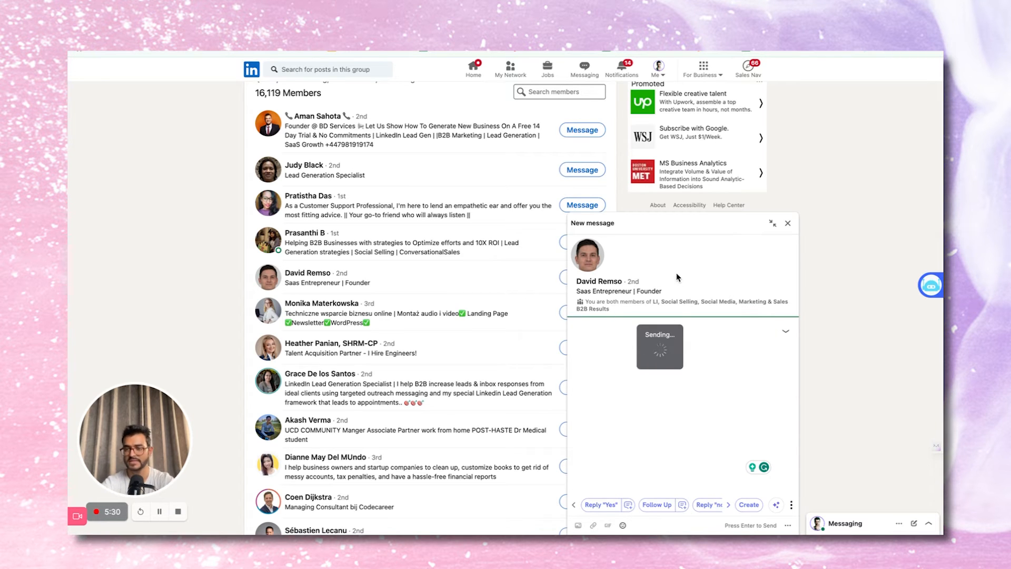
{"action": "left_click", "coordinate": [787, 224]}
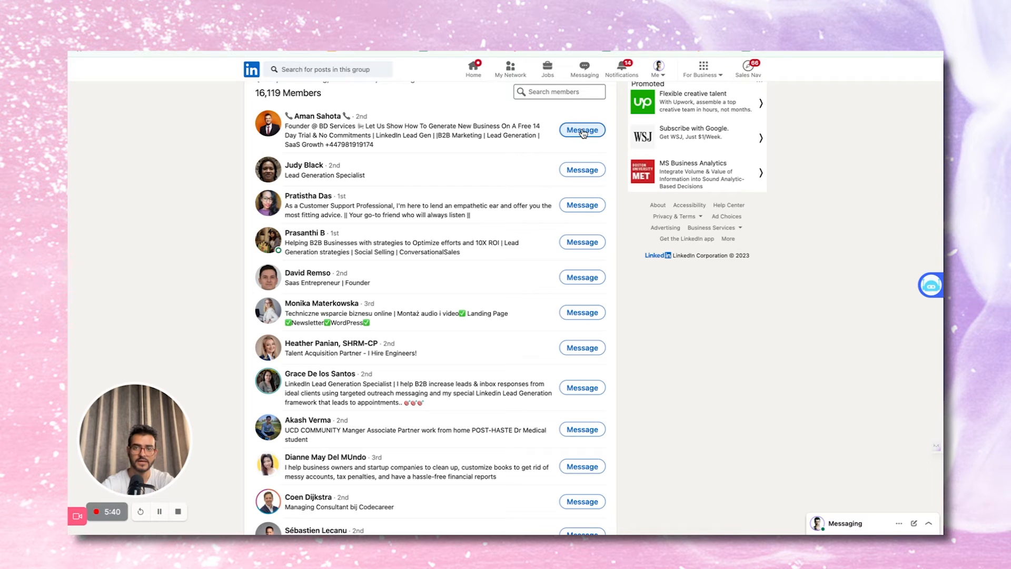
{"action": "left_click", "coordinate": [583, 132]}
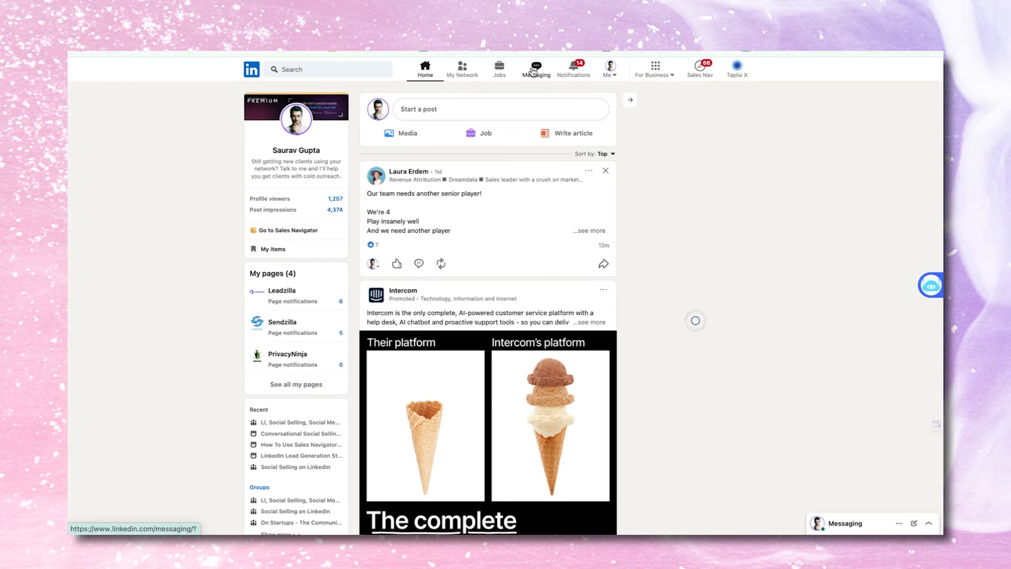
- Open the messaging inbox, examine the group and InMail conversations under Other, and return to the Focused conversations
{"action": "left_click", "coordinate": [533, 70]}
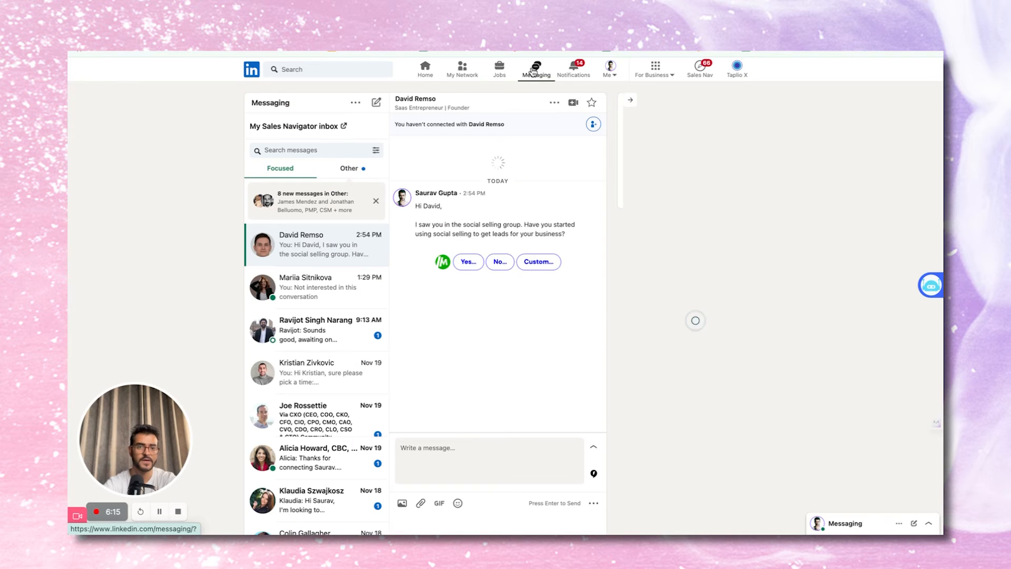
{"action": "left_click", "coordinate": [353, 169]}
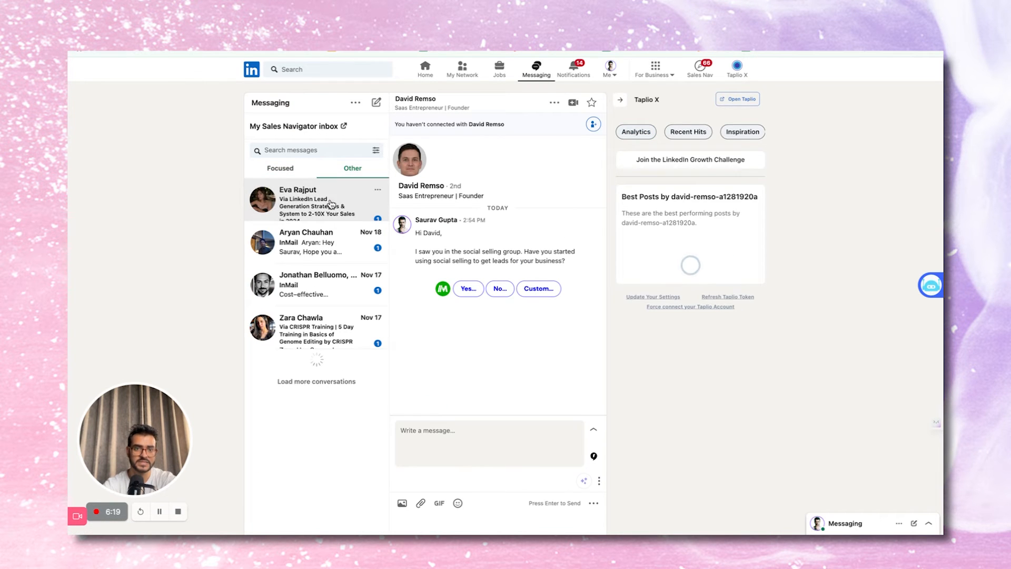
{"action": "scroll", "coordinate": [316, 294], "scroll_direction": "down", "scroll_amount": 1}
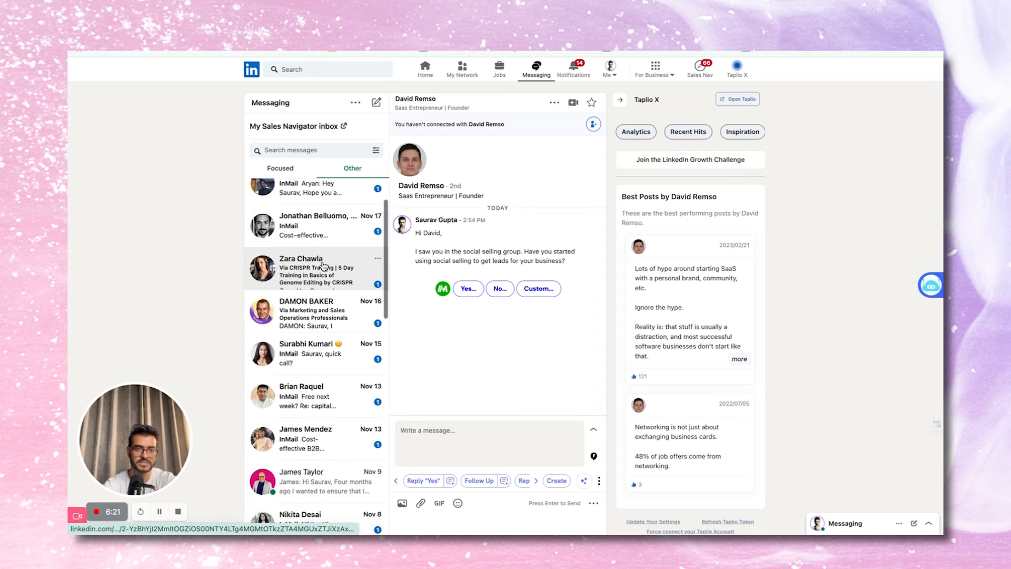
{"action": "scroll", "coordinate": [335, 291], "scroll_direction": "down", "scroll_amount": 1}
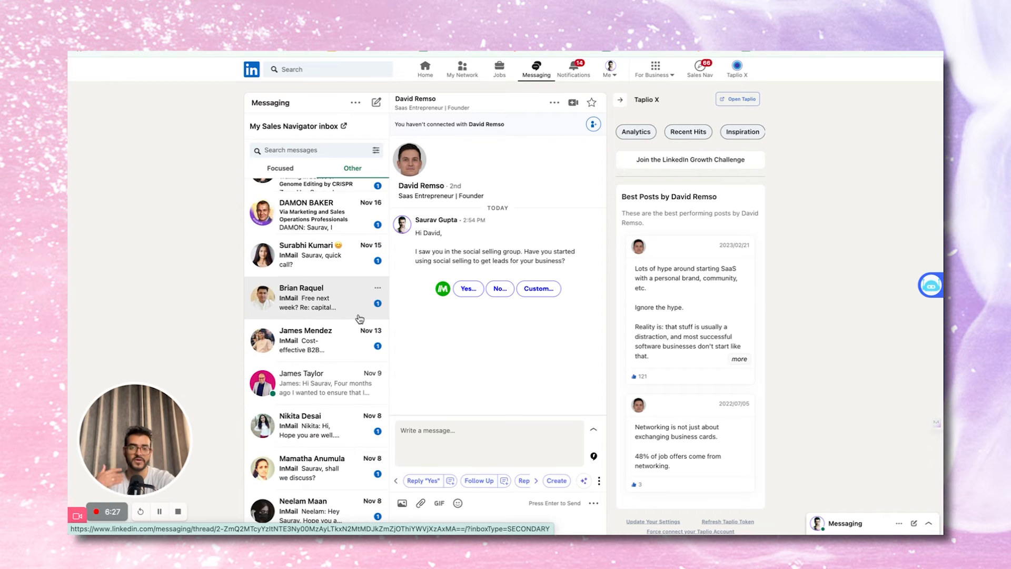
{"action": "scroll", "coordinate": [338, 263], "scroll_direction": "up", "scroll_amount": 3}
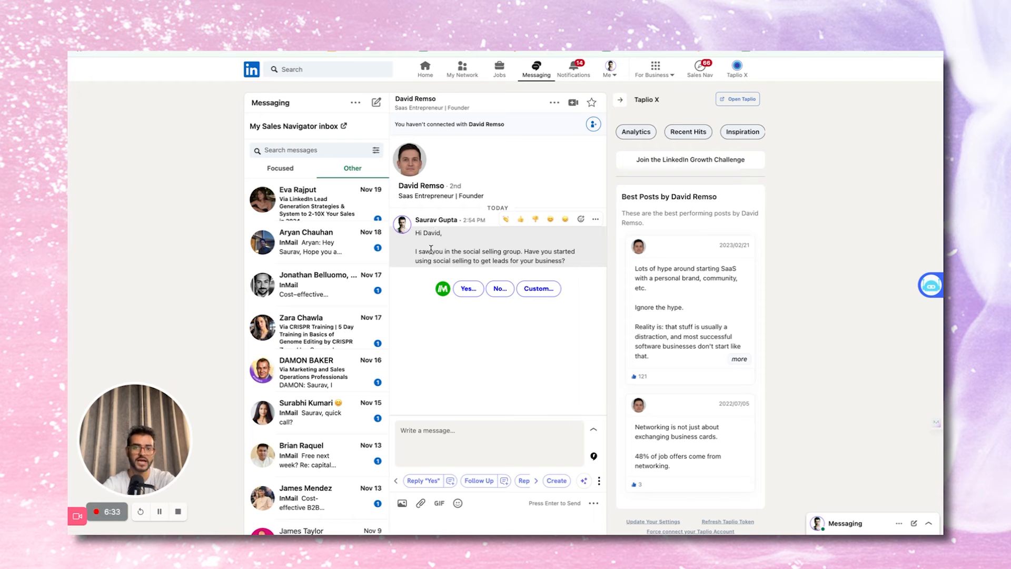
{"action": "left_click", "coordinate": [284, 169]}
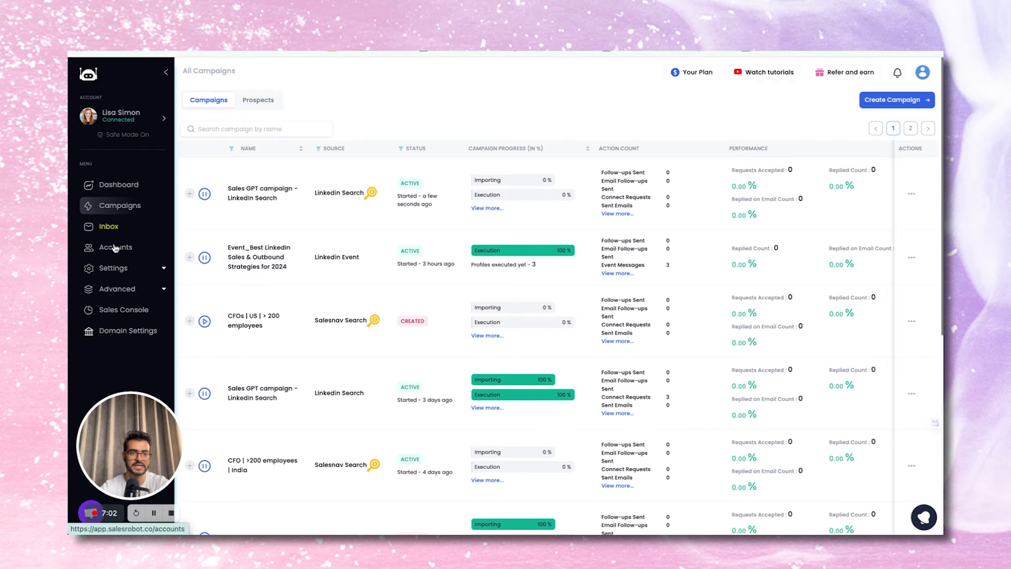
- Switch to SalesRobot and start adding a LinkedIn account using LinkedIn credentials, as far as choosing the proxy location
{"action": "left_click", "coordinate": [114, 247]}
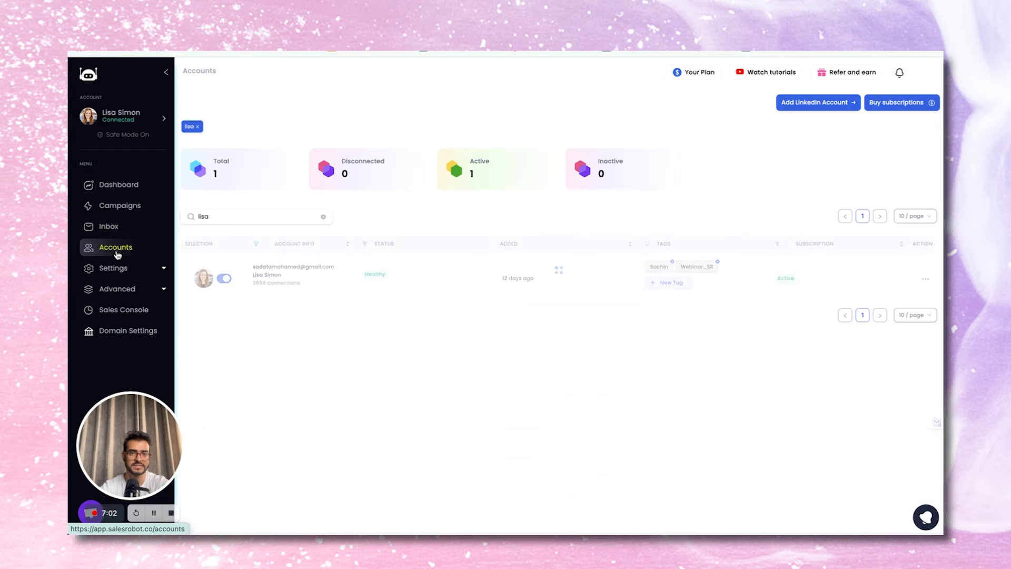
{"action": "left_click", "coordinate": [821, 102]}
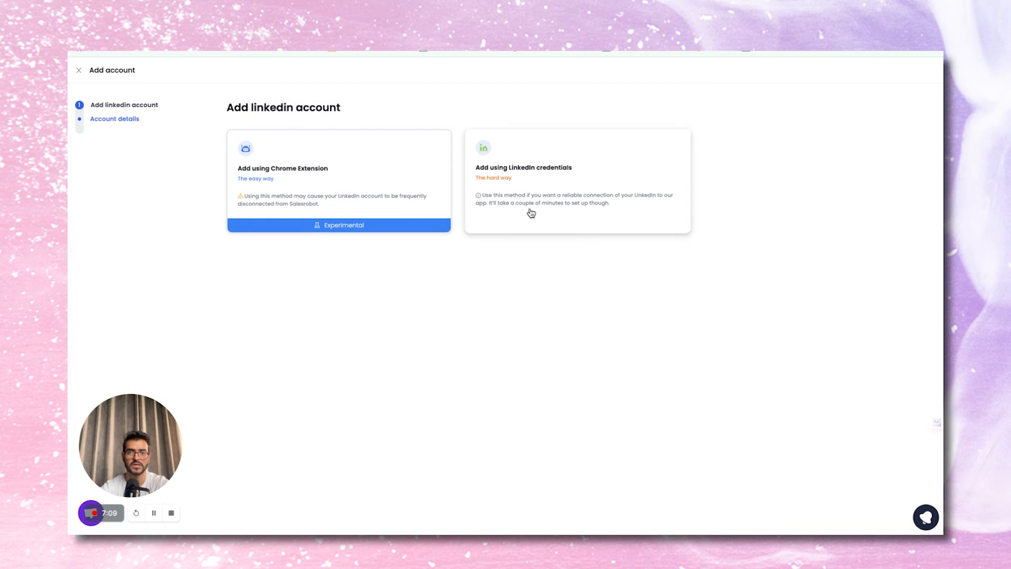
{"action": "left_click", "coordinate": [530, 170]}
{"action": "left_click", "coordinate": [331, 239]}
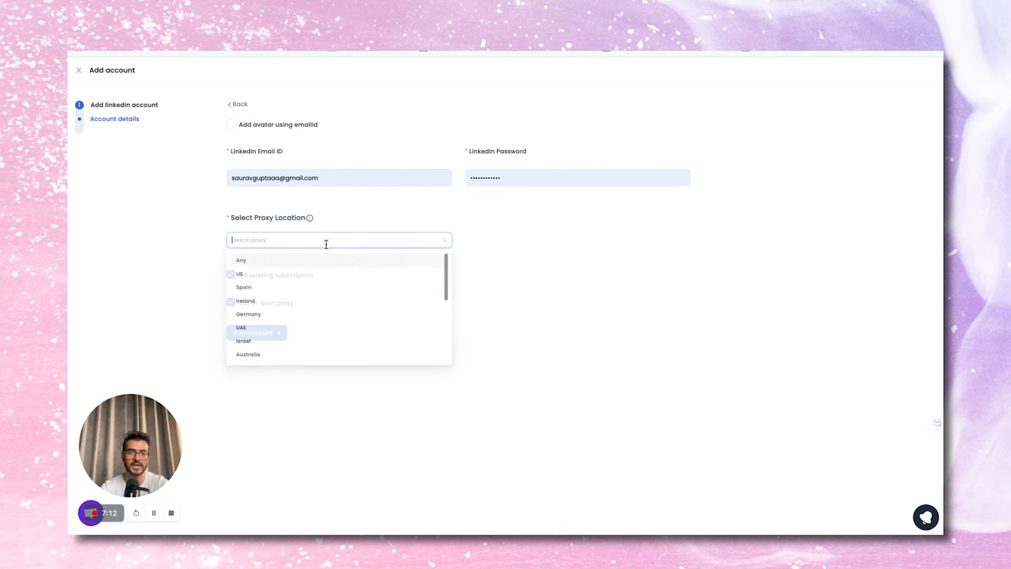
{"action": "left_click", "coordinate": [289, 274]}
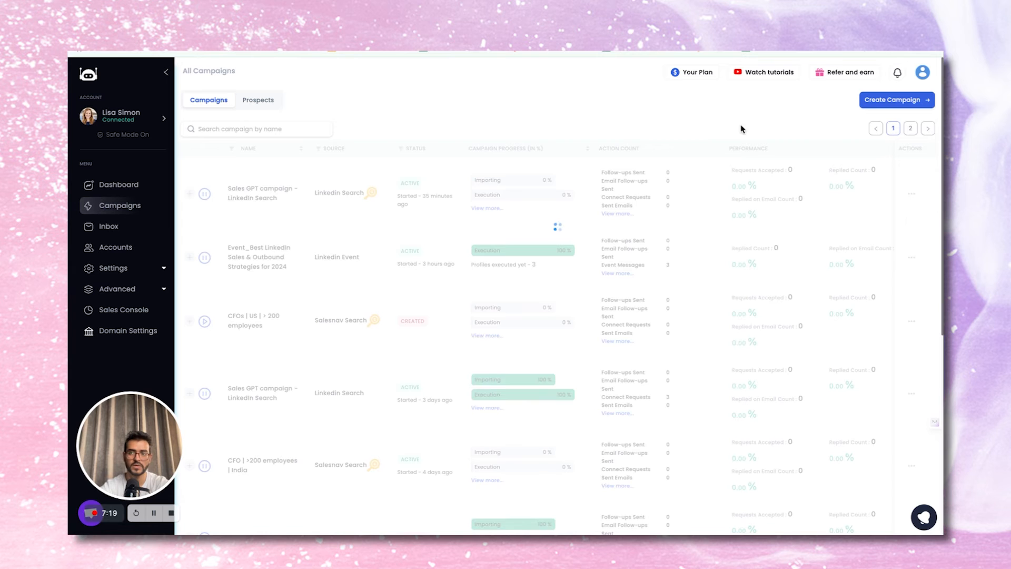
- Create a new campaign as an advanced user and save it with the name "Group messaging"
{"action": "left_click", "coordinate": [895, 103]}
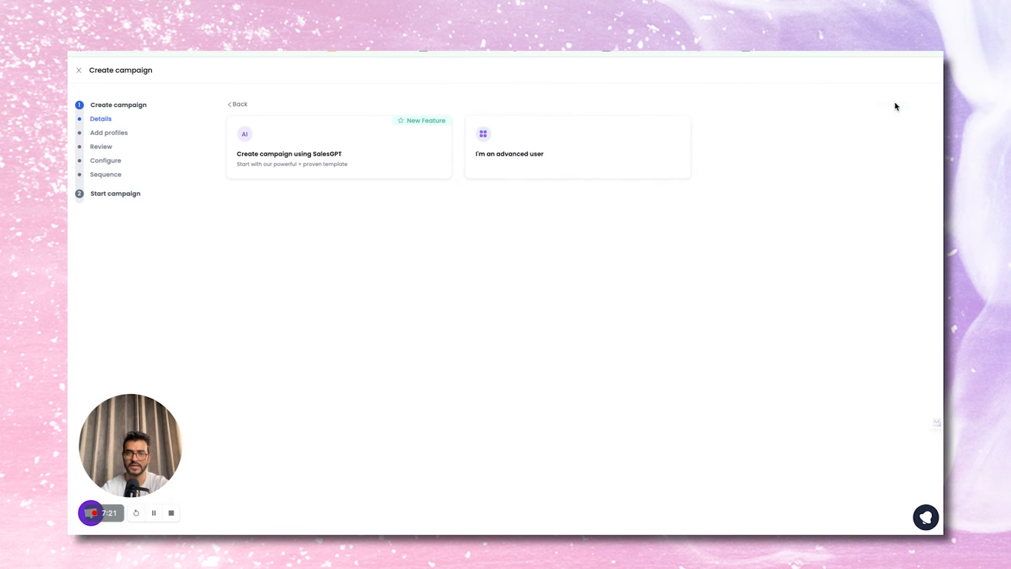
{"action": "left_click", "coordinate": [516, 166]}
{"action": "left_click", "coordinate": [293, 182]}
{"action": "type", "text": "Group"}
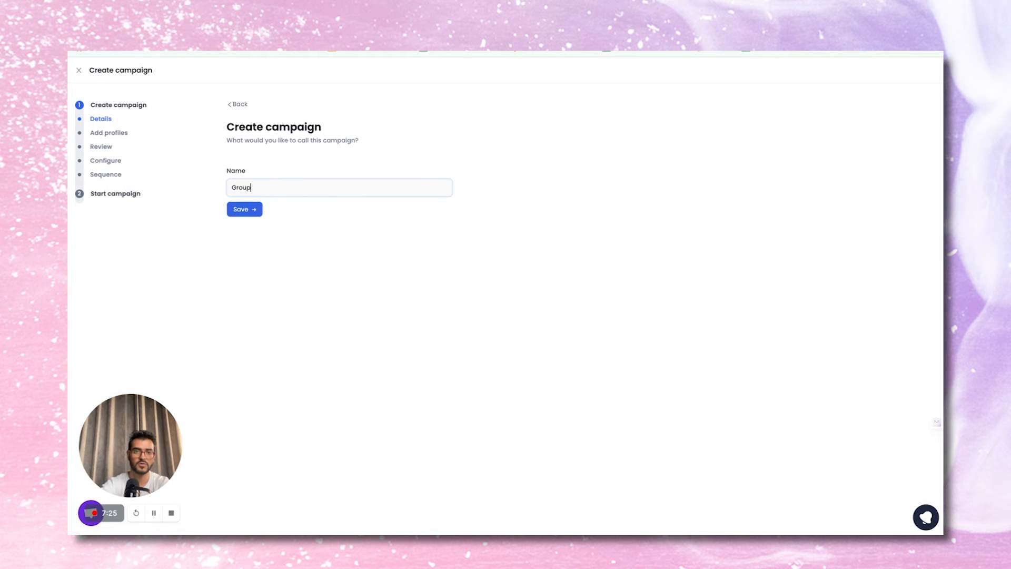
{"action": "type", "text": " messaging"}
{"action": "left_click", "coordinate": [242, 211]}
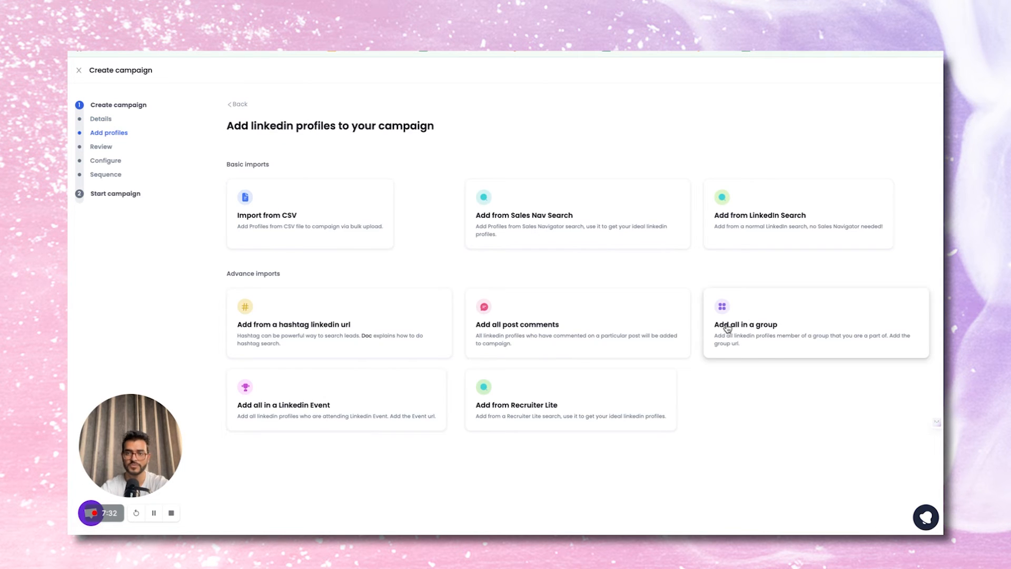
{"action": "left_click", "coordinate": [761, 324]}
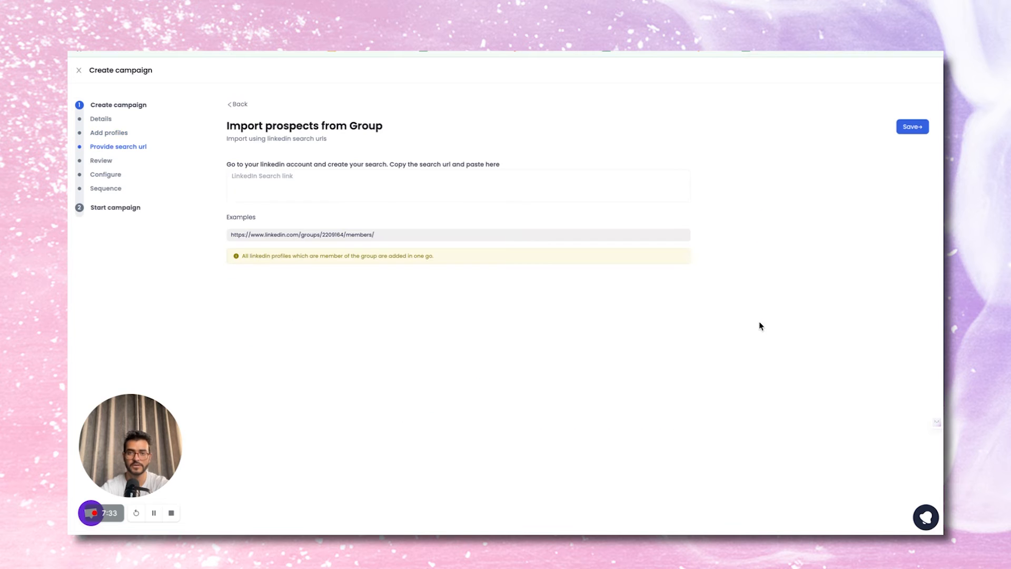
{"action": "left_click", "coordinate": [445, 183]}
{"action": "type", "text": "https://www.linkedin.com/groups/2255455/members/"}
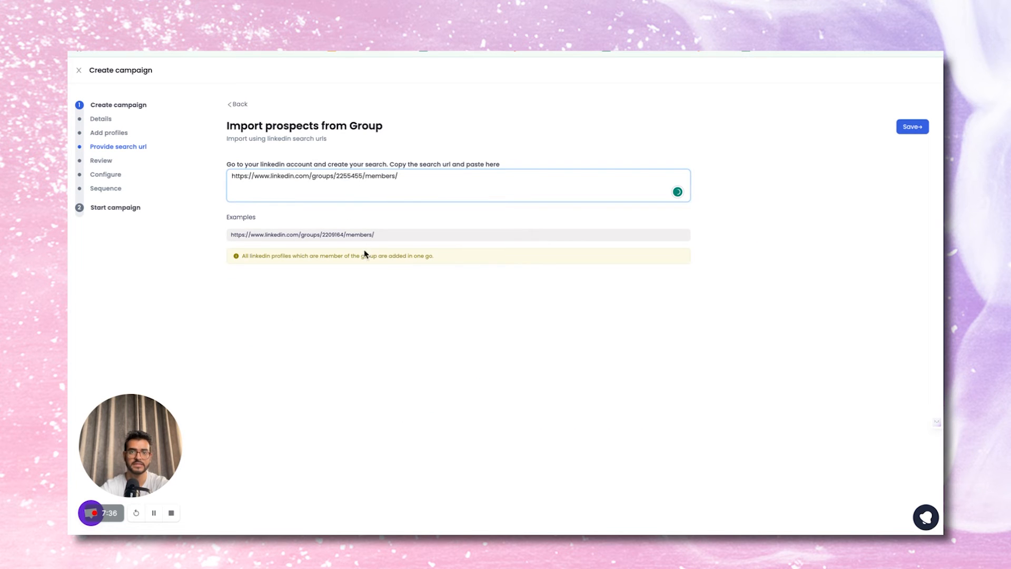
{"action": "left_click", "coordinate": [909, 130]}
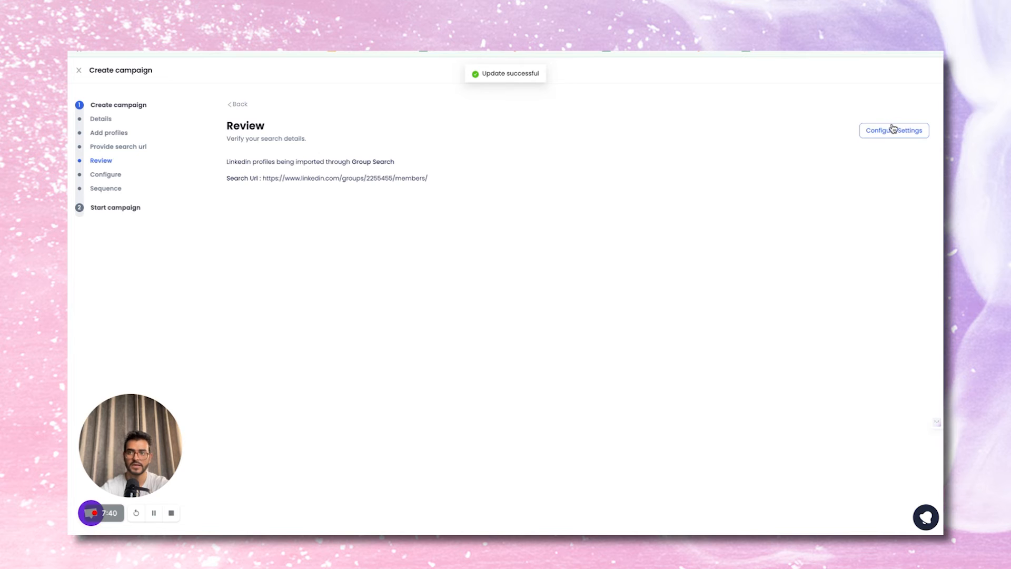
- Accept the reviewed group search and save the campaign's configuration settings
{"action": "left_click", "coordinate": [893, 130]}
{"action": "left_click", "coordinate": [246, 348]}
{"action": "left_click", "coordinate": [892, 128]}
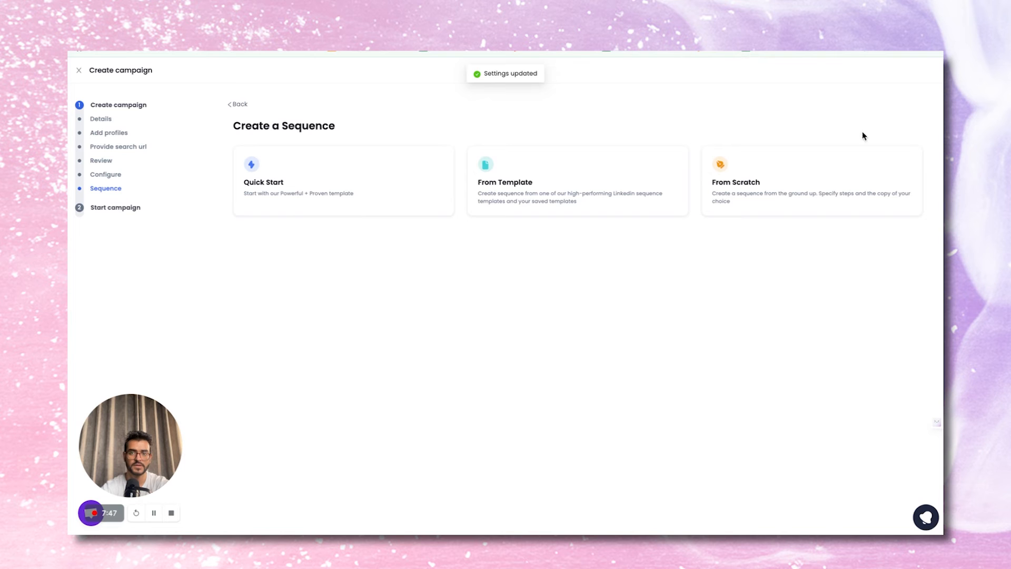
- Create a sequence from scratch with a Send Message step reading "Hi {{firstName}}, Saw you in the social selling group. Have you started getting"
{"action": "left_click", "coordinate": [755, 183]}
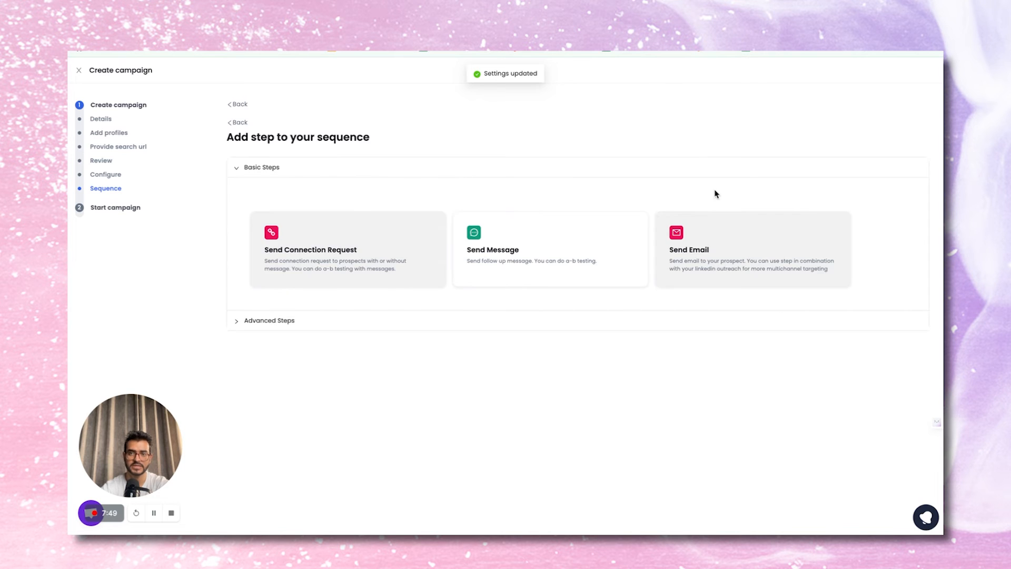
{"action": "left_click", "coordinate": [529, 240]}
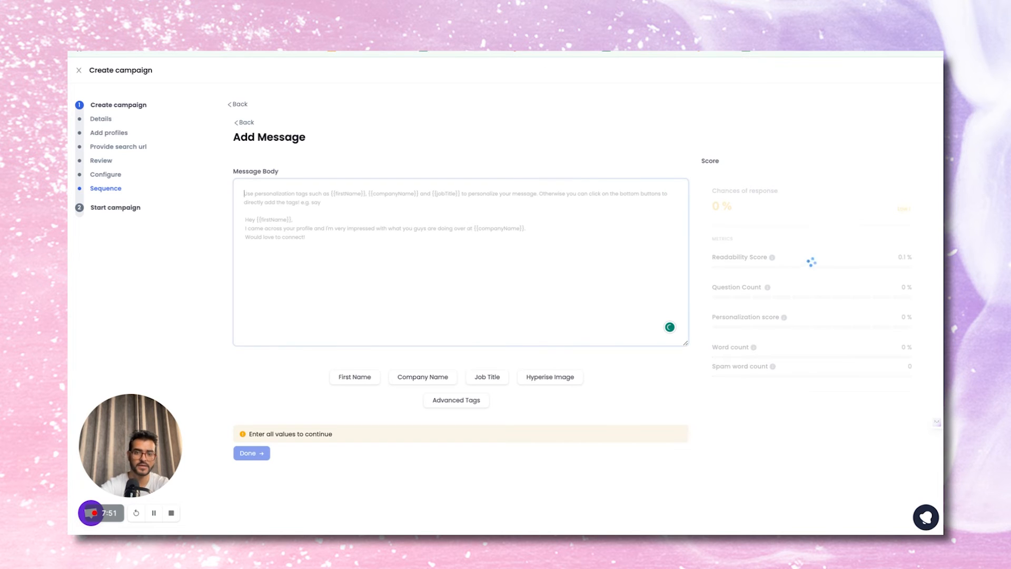
{"action": "type", "text": "Hi"}
{"action": "left_click", "coordinate": [354, 377]}
{"action": "type", "text": ","}
{"action": "key", "text": "Return"}
{"action": "type", "text": "Saw you in the social selling"}
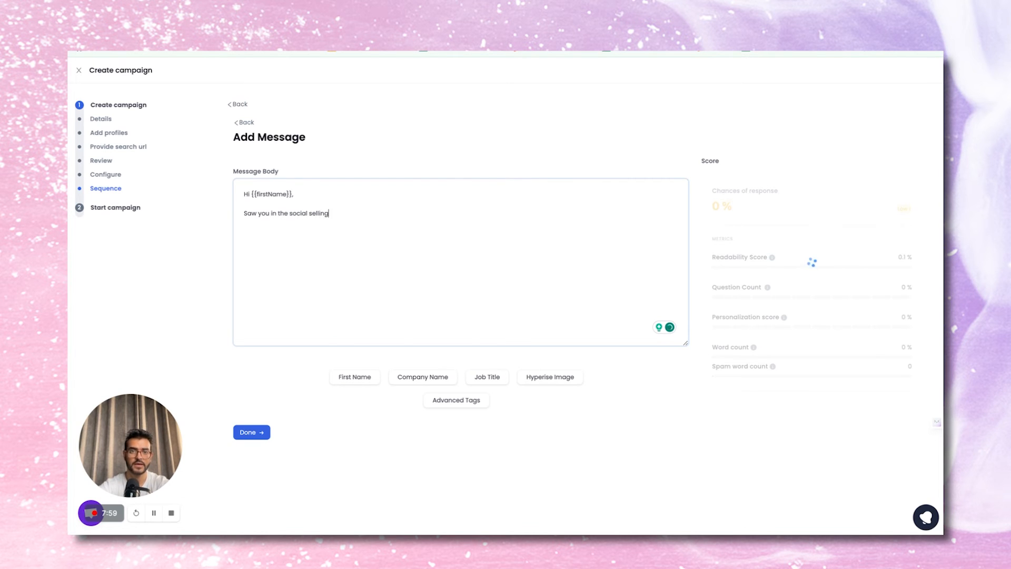
{"action": "type", "text": "ve"}
{"action": "type", "text": "ted getting"}
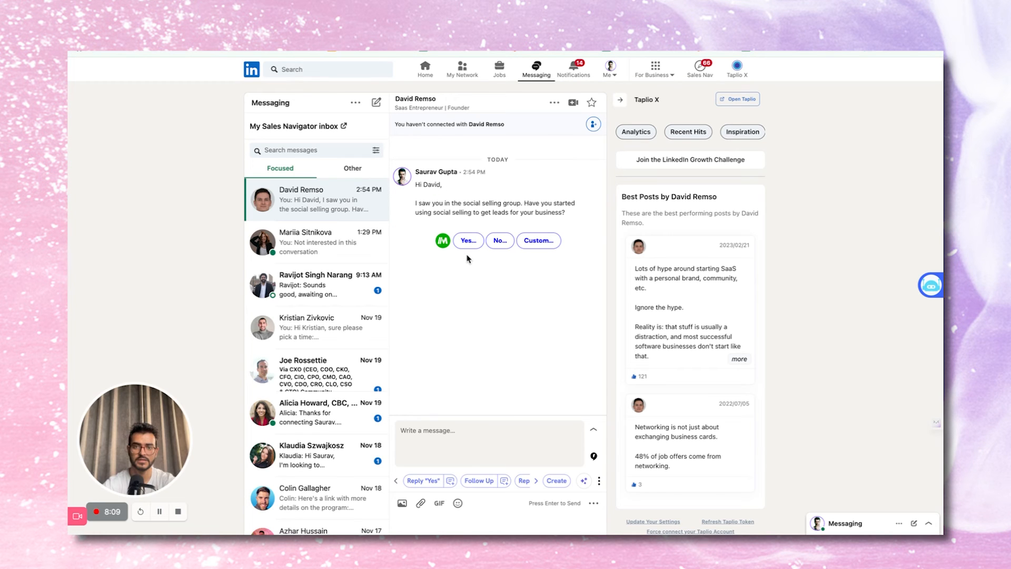
- Replace the draft sentence below the greeting with the body copied from the sent LinkedIn message, finish the step and save the sequence
{"action": "triple_click", "coordinate": [470, 211]}
{"action": "key", "text": "ctrl+c"}
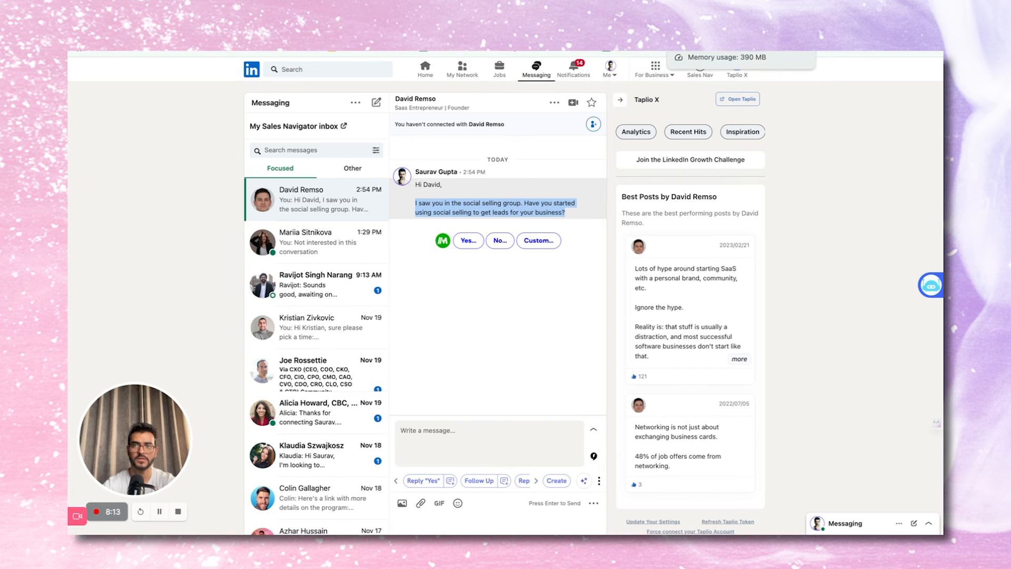
{"action": "left_click", "coordinate": [700, 52]}
{"action": "triple_click", "coordinate": [393, 215]}
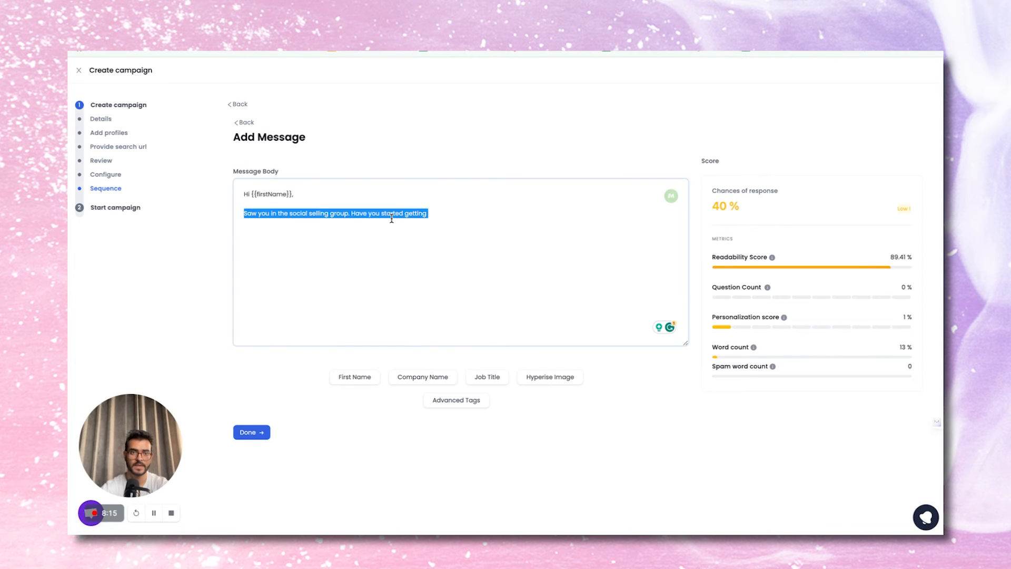
{"action": "key", "text": "ctrl+v"}
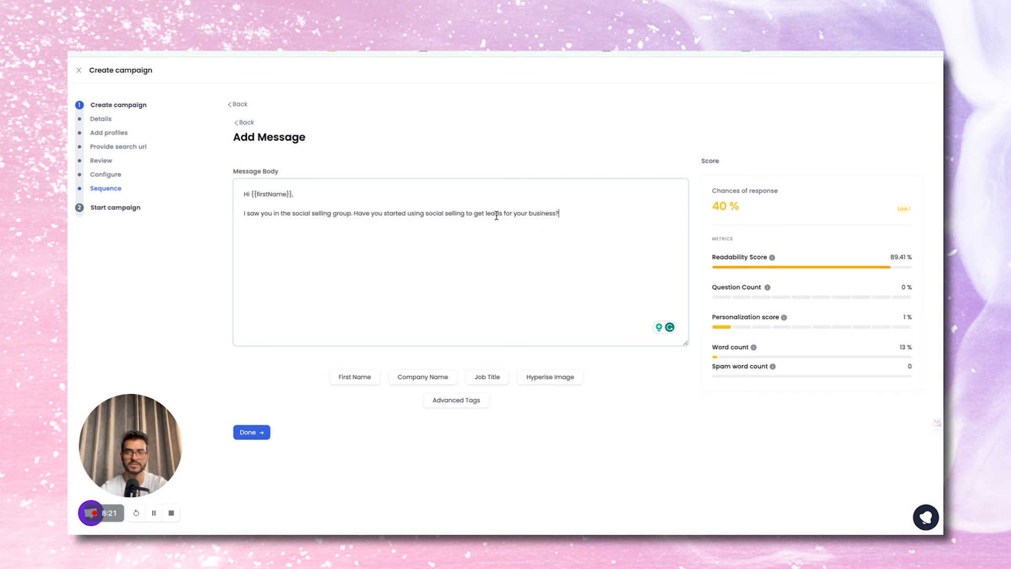
{"action": "left_click", "coordinate": [250, 432]}
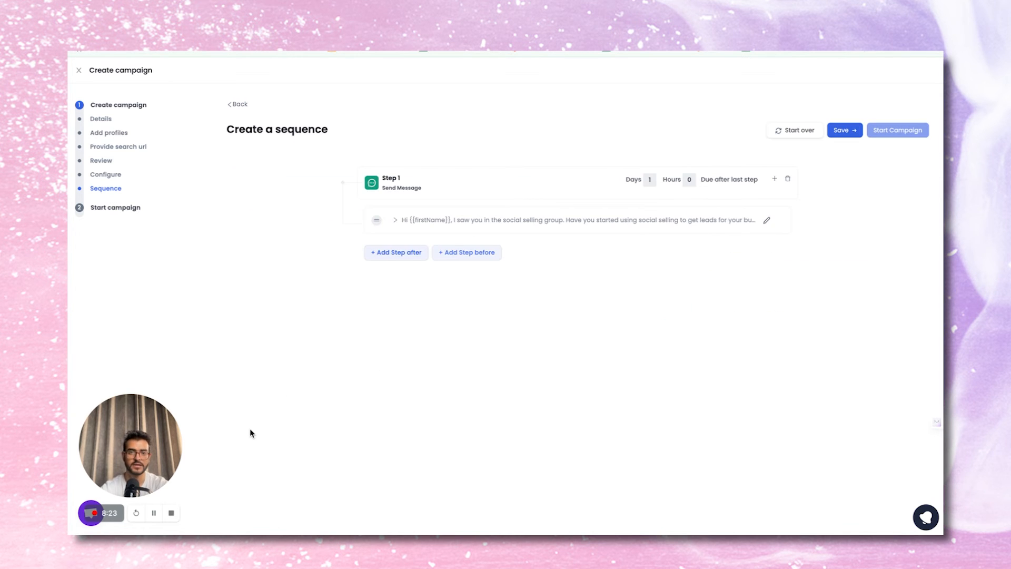
{"action": "left_click", "coordinate": [845, 134]}
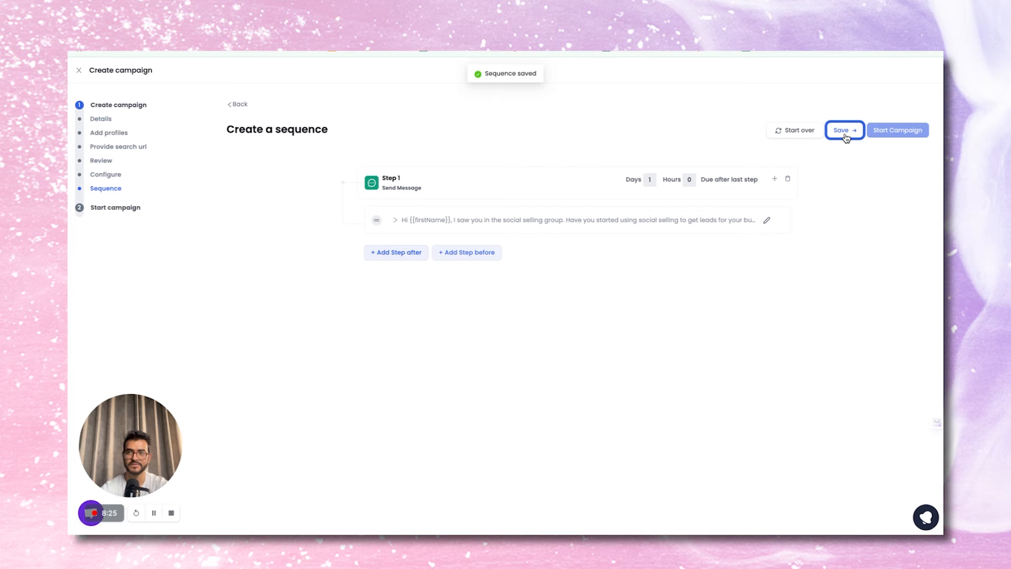
- Start the group messaging campaign with its saved one-message sequence
{"action": "left_click", "coordinate": [898, 133]}
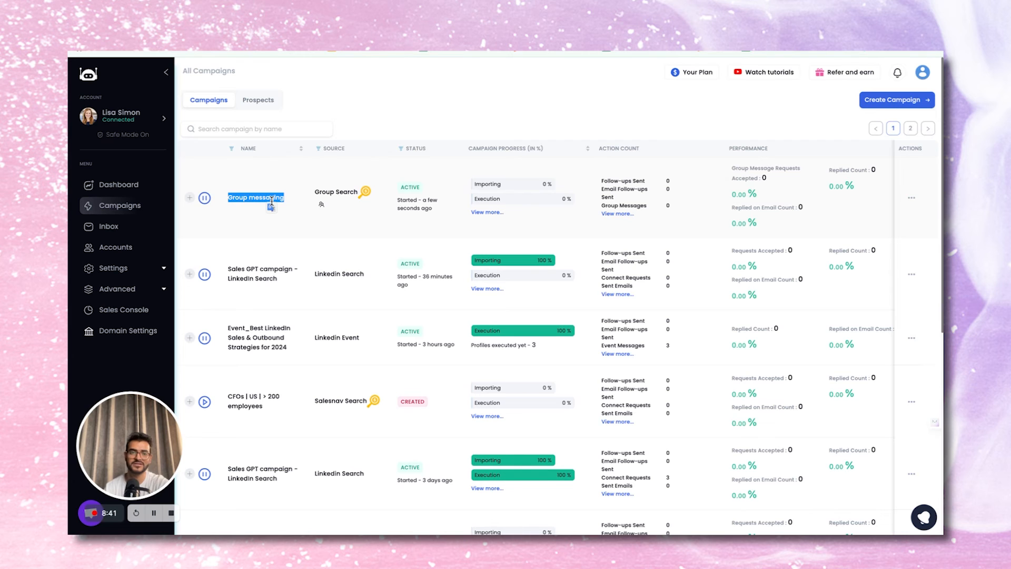
{"action": "left_click", "coordinate": [271, 202]}
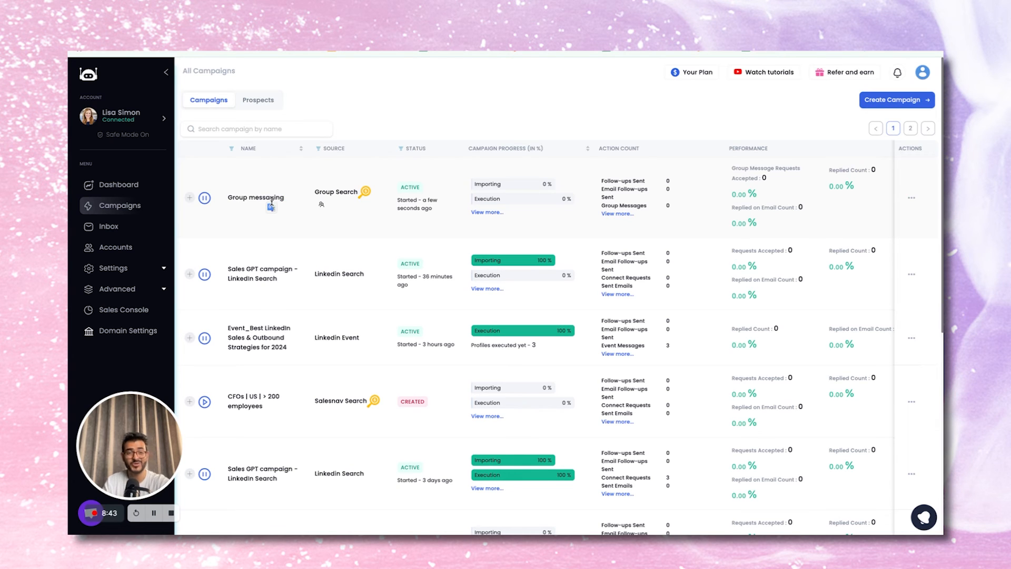
- Open the replied inbox conversation with the Principal from the Social Selling campaign and read the outreach messages and the prospect's answer
{"action": "left_click", "coordinate": [695, 53]}
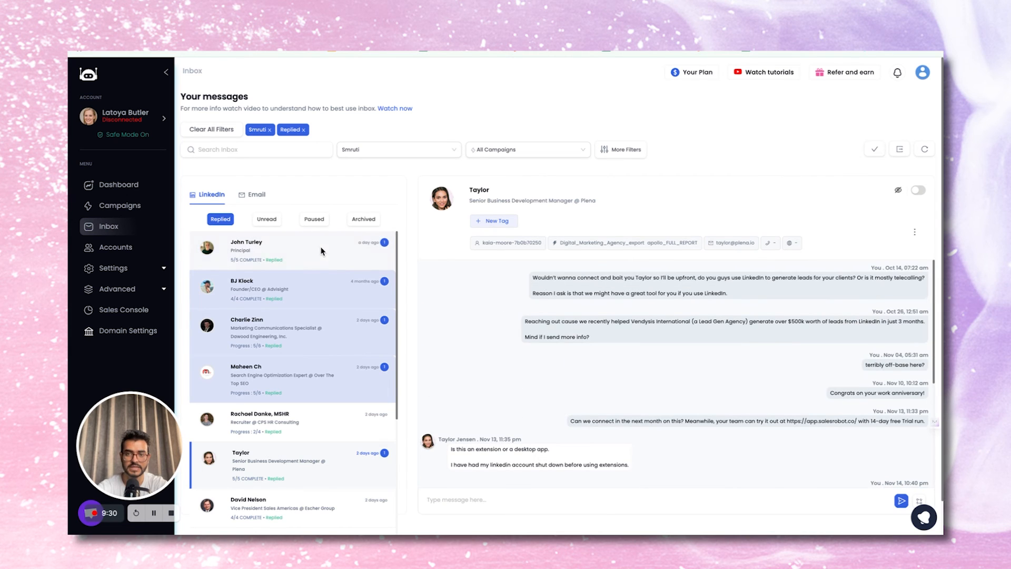
{"action": "left_click", "coordinate": [314, 245]}
{"action": "scroll", "coordinate": [606, 406], "scroll_direction": "up", "scroll_amount": 2}
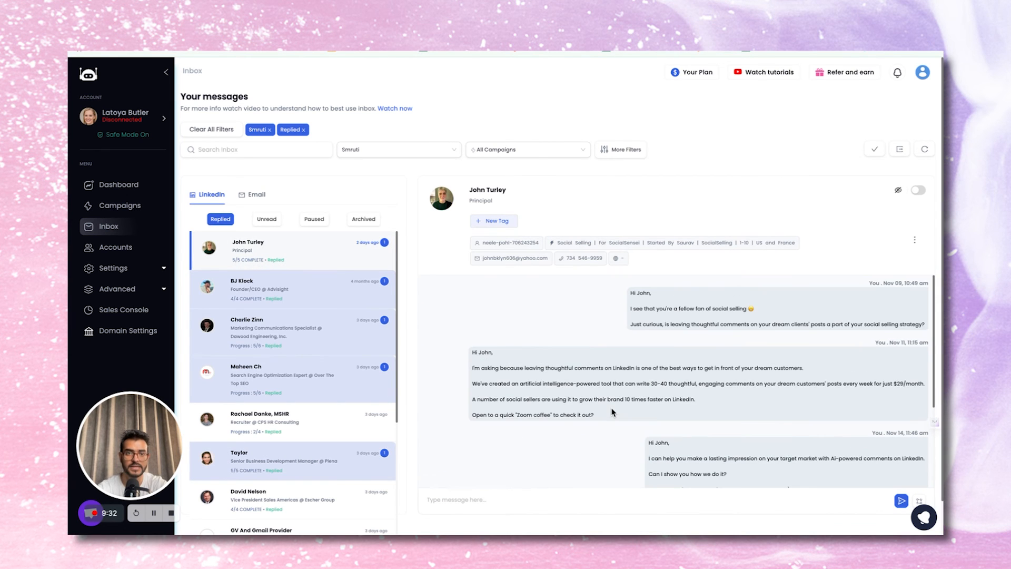
{"action": "triple_click", "coordinate": [675, 311]}
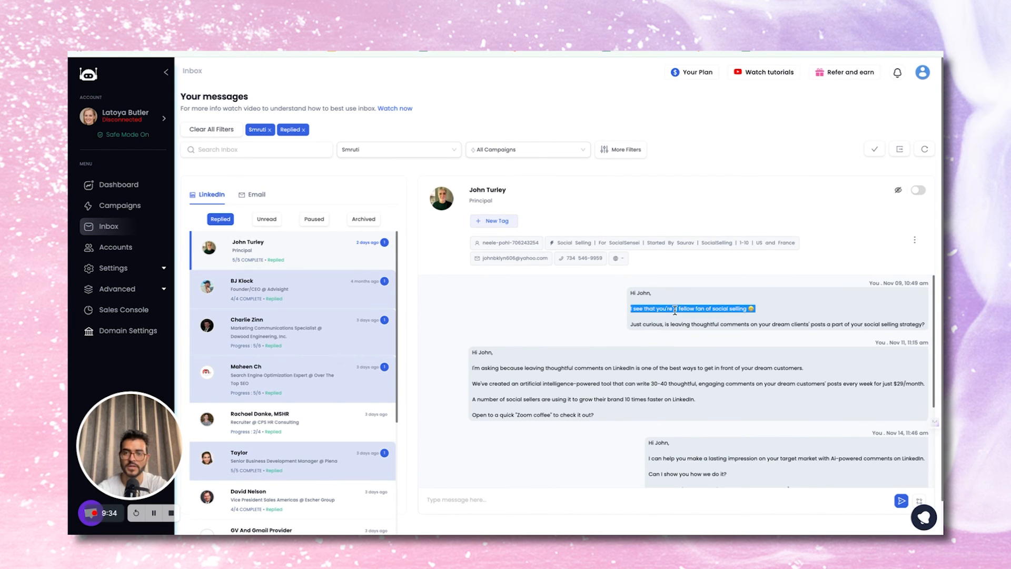
{"action": "double_click", "coordinate": [641, 291]}
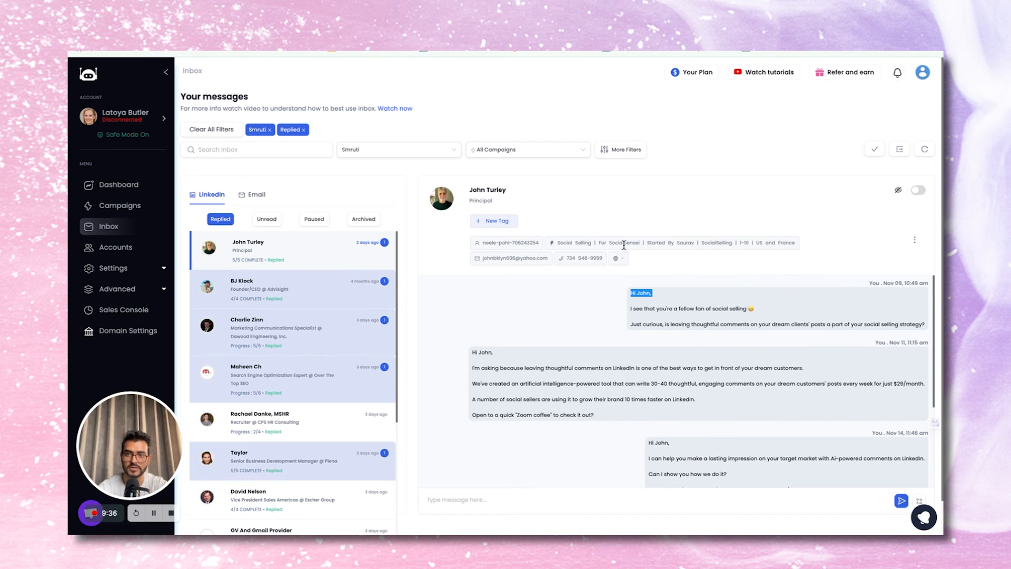
{"action": "triple_click", "coordinate": [646, 309]}
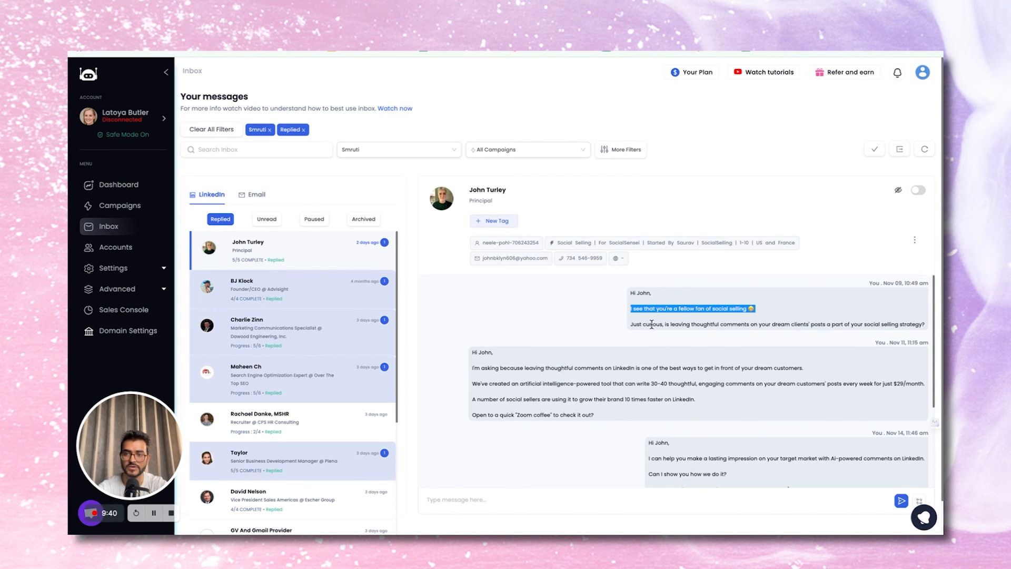
{"action": "scroll", "coordinate": [753, 335], "scroll_direction": "down", "scroll_amount": 3}
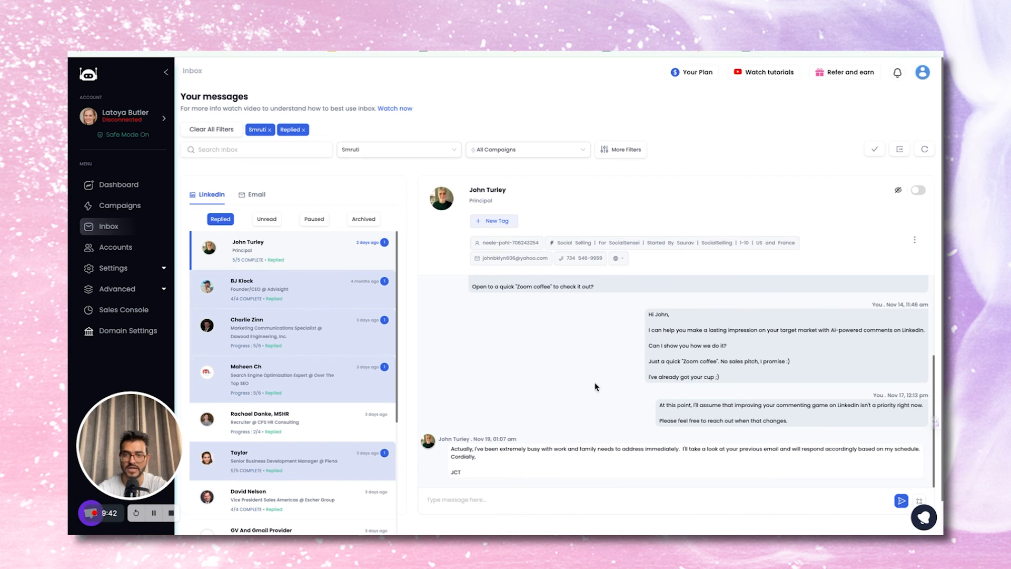
{"action": "triple_click", "coordinate": [578, 449]}
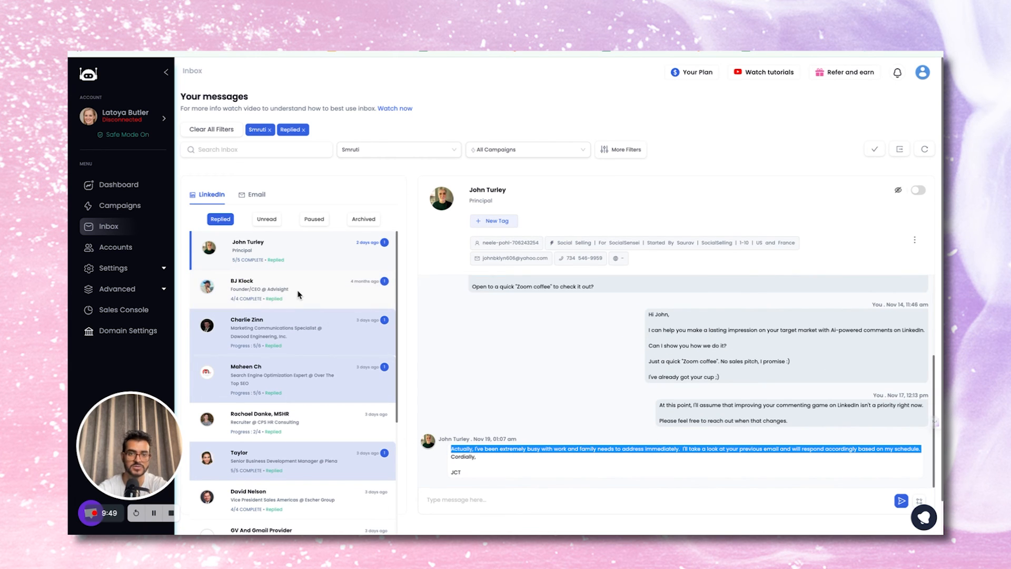
- Open the conversation with the Founder/CEO at Advisight and read the "Leadership think tank" group opener, the follow-ups and the reply
{"action": "left_click", "coordinate": [325, 293]}
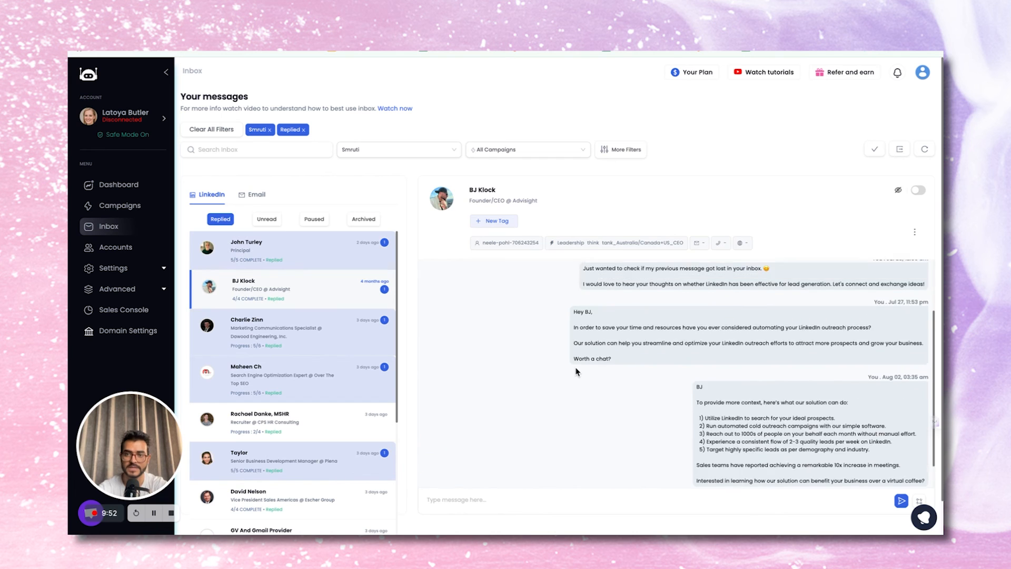
{"action": "triple_click", "coordinate": [682, 292]}
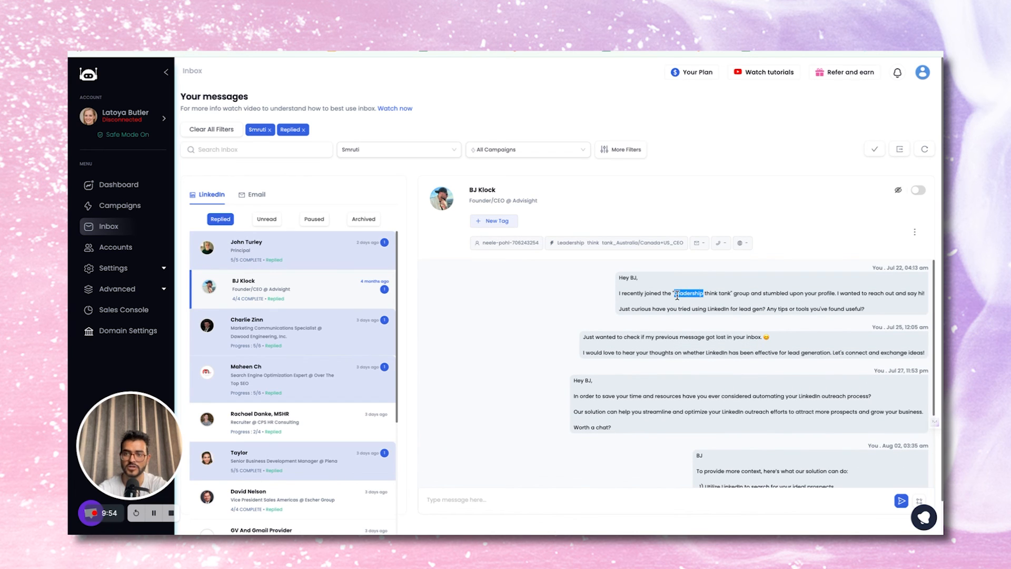
{"action": "triple_click", "coordinate": [728, 293]}
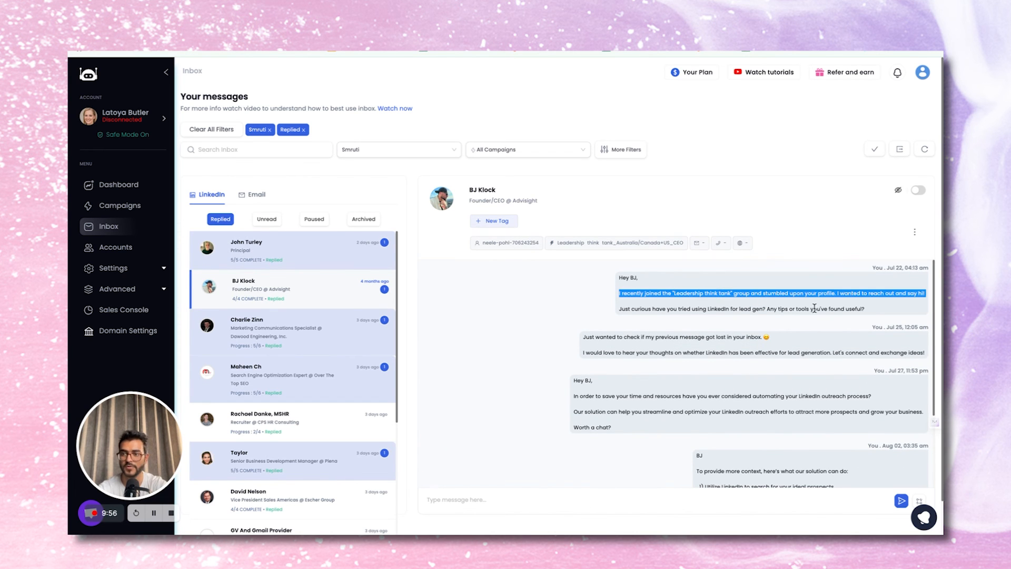
{"action": "left_click", "coordinate": [864, 296]}
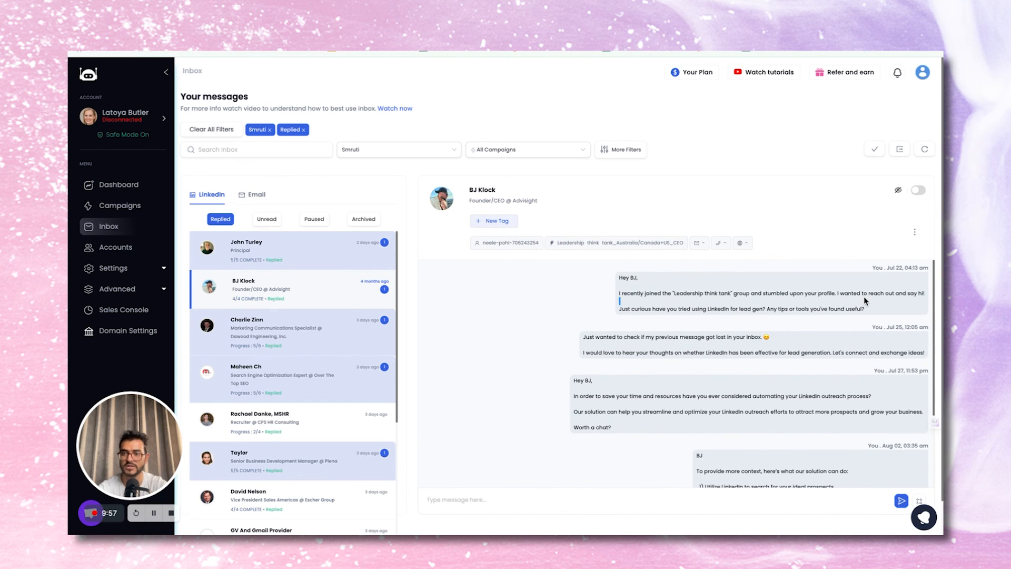
{"action": "triple_click", "coordinate": [797, 309]}
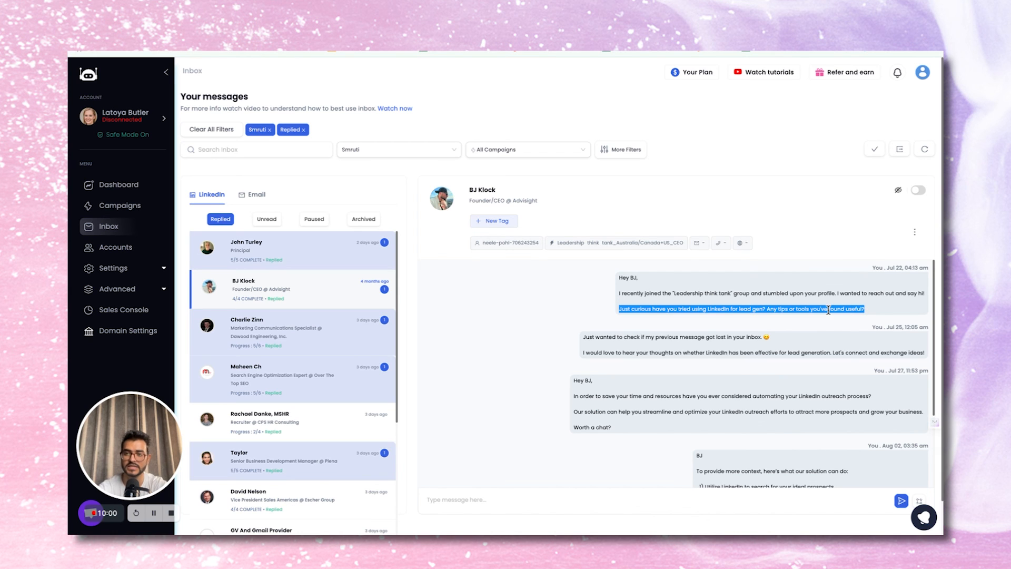
{"action": "scroll", "coordinate": [828, 309], "scroll_direction": "down", "scroll_amount": 3}
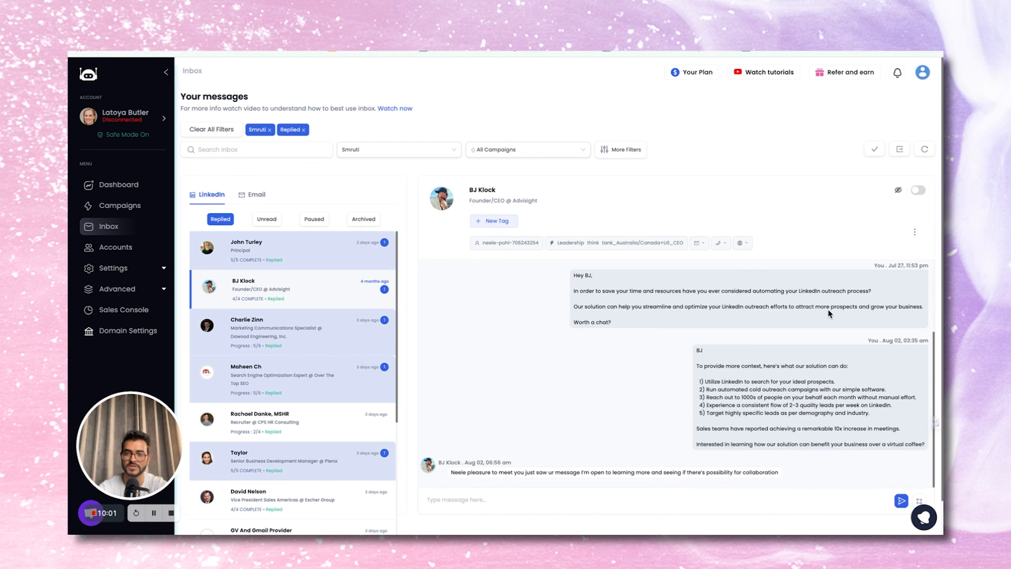
{"action": "triple_click", "coordinate": [655, 470]}
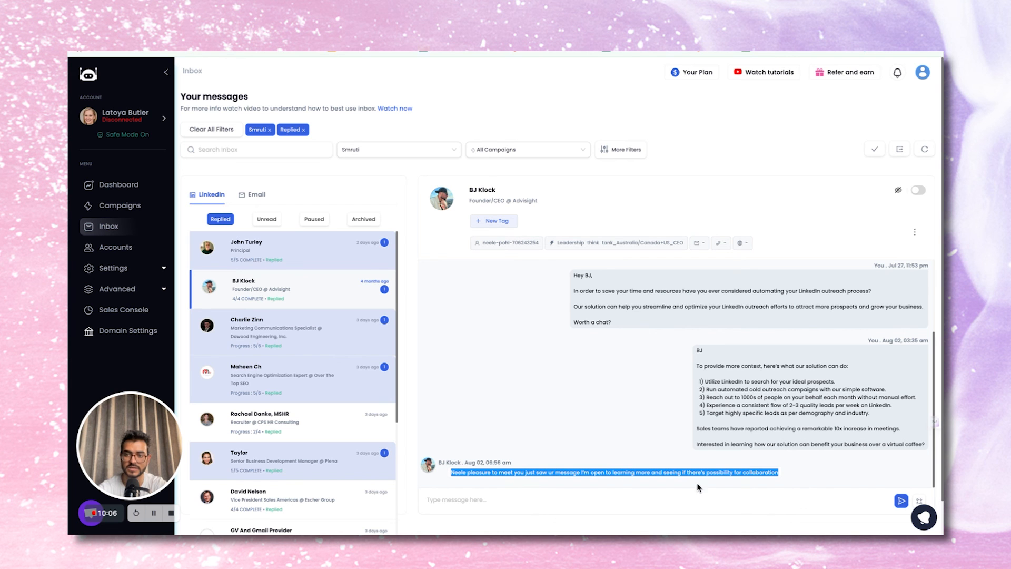
{"action": "scroll", "coordinate": [725, 470], "scroll_direction": "up", "scroll_amount": 3}
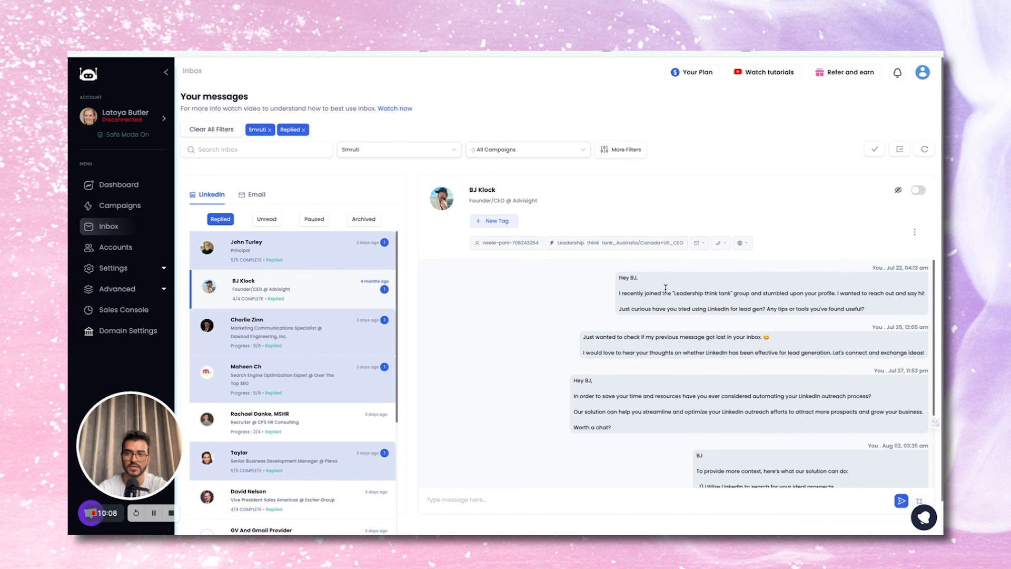
- Review further replied conversations, reading the Inside Sales Experts group opener and replies in the Escher Group vice president's thread
{"action": "left_click", "coordinate": [241, 323]}
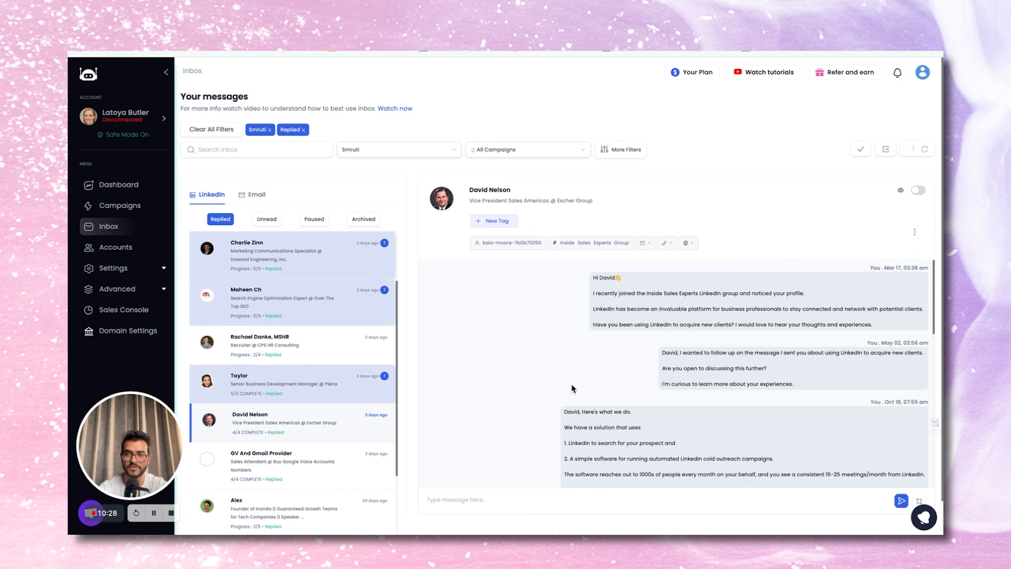
{"action": "triple_click", "coordinate": [698, 293]}
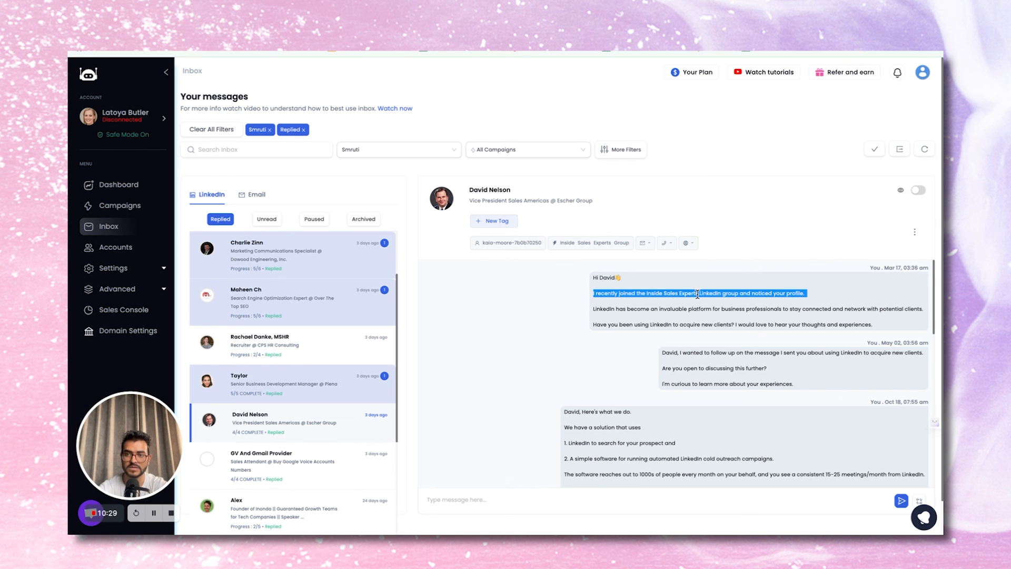
{"action": "triple_click", "coordinate": [677, 309]}
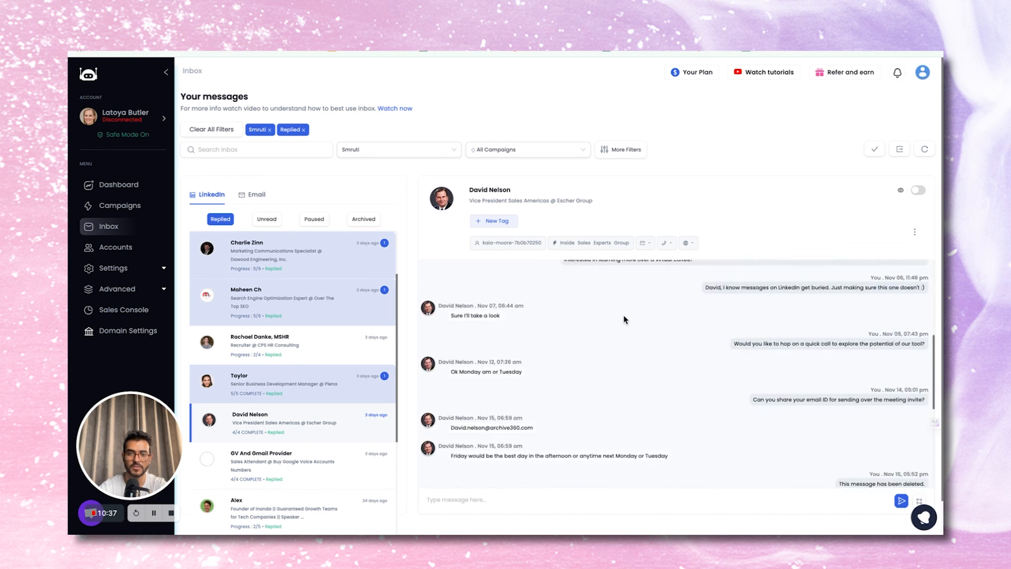
{"action": "left_click", "coordinate": [272, 421]}
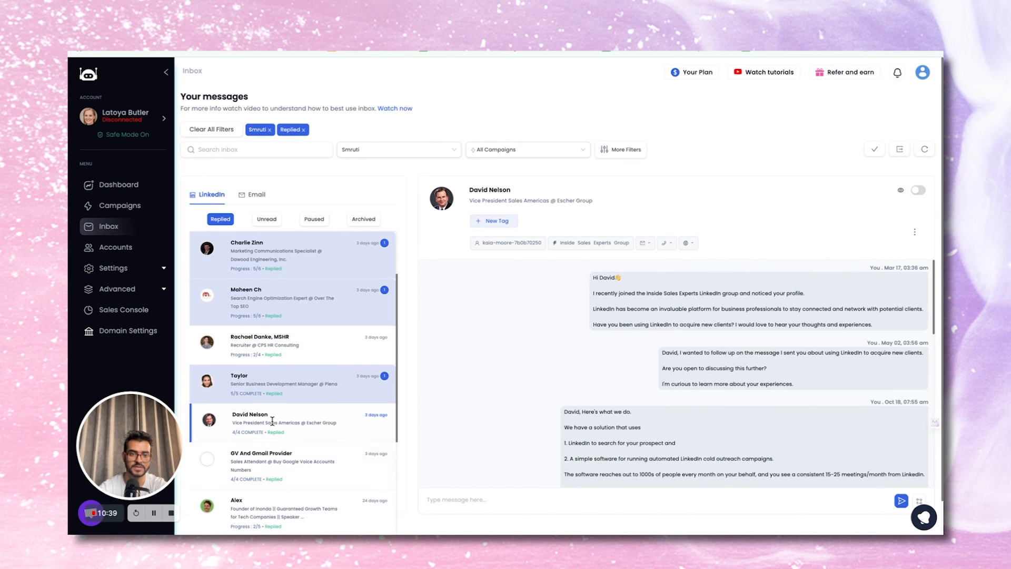
- View the replied conversation from the Marketing communication campaign, followed by the one with the founder of Inonda
{"action": "left_click", "coordinate": [320, 463]}
{"action": "scroll", "coordinate": [595, 374], "scroll_direction": "up", "scroll_amount": 5}
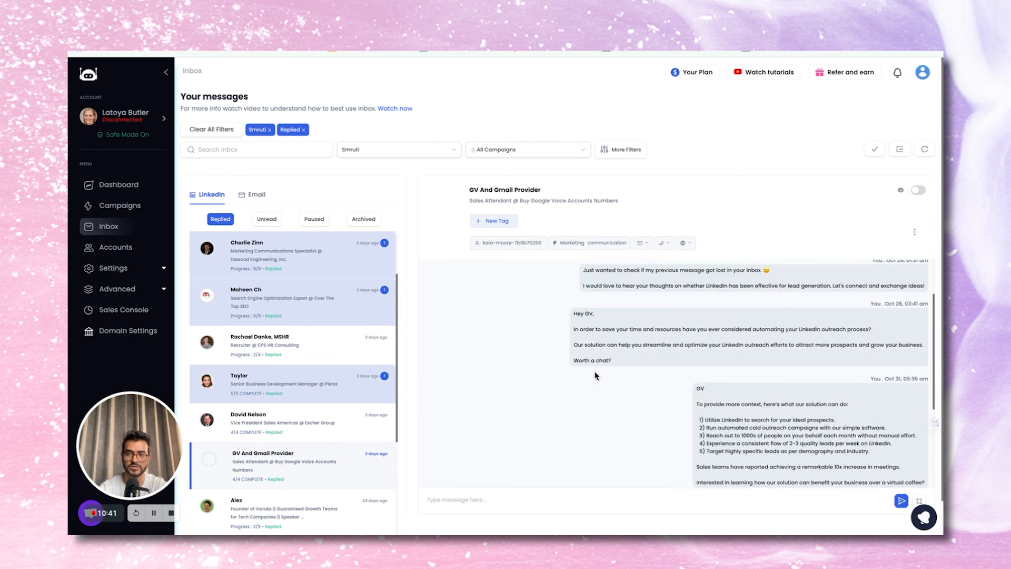
{"action": "left_click", "coordinate": [289, 504]}
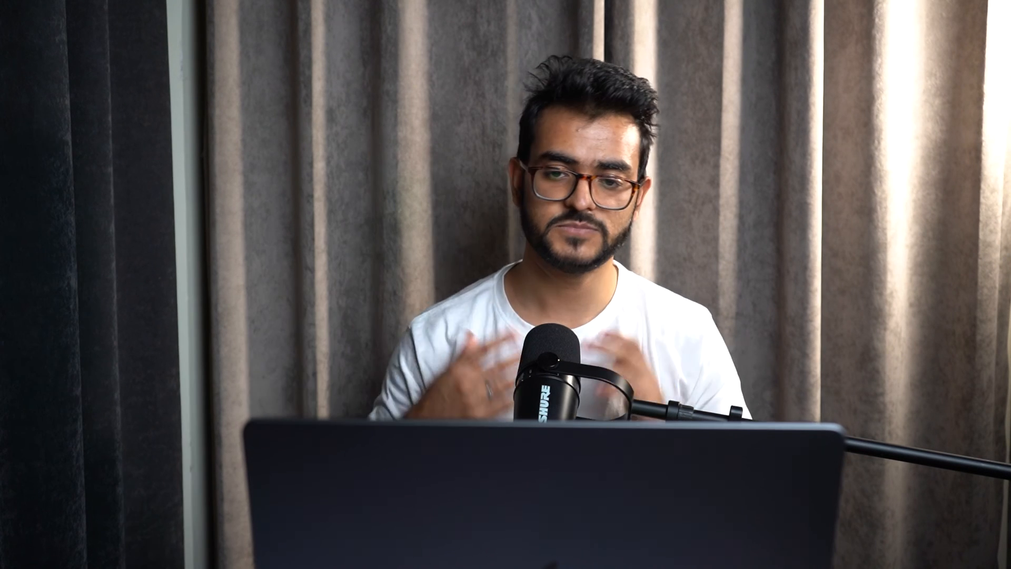